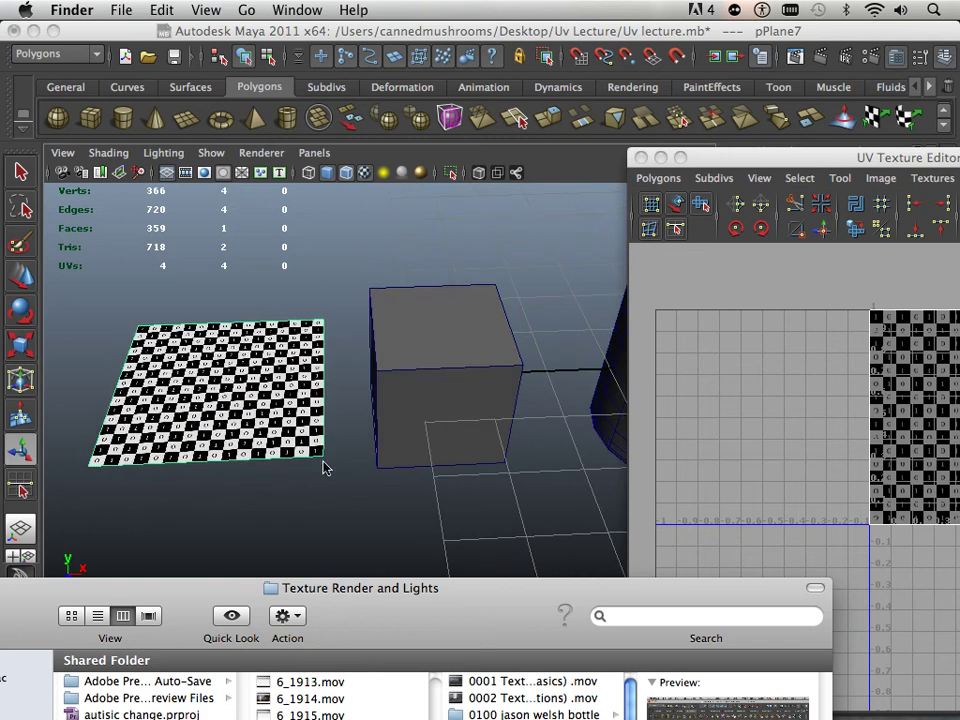
Assign the existing UV_test material to the grey cube beside the checkered plane.
click(414, 317)
click(475, 333)
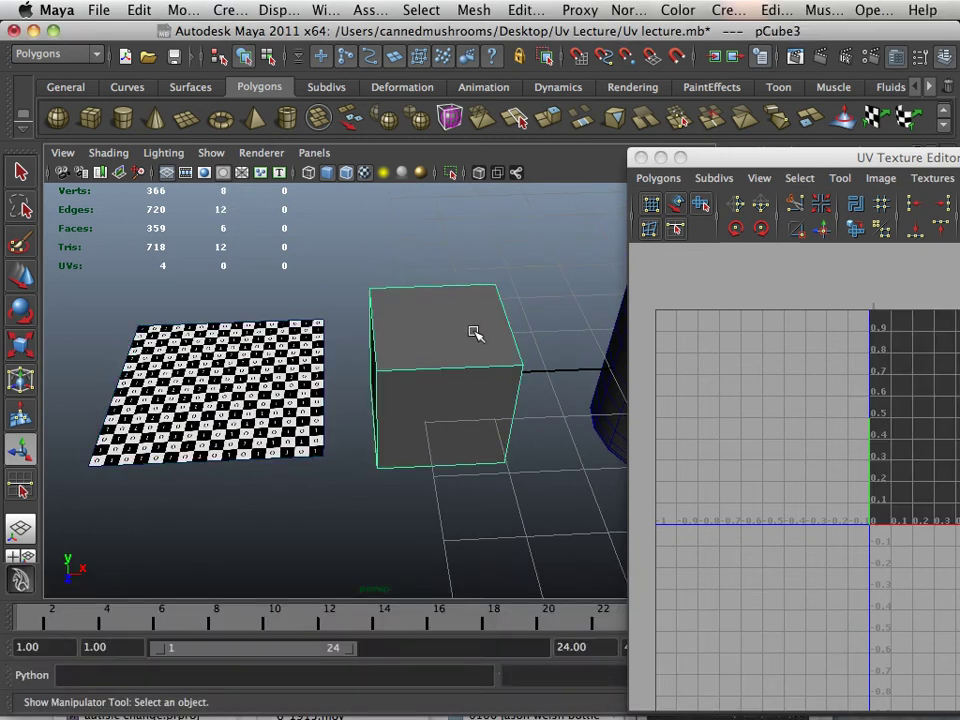
alt+right_drag(475, 333, 512, 439)
alt+drag(512, 439, 407, 349)
alt+right_drag(407, 349, 420, 390)
alt+drag(420, 390, 470, 395)
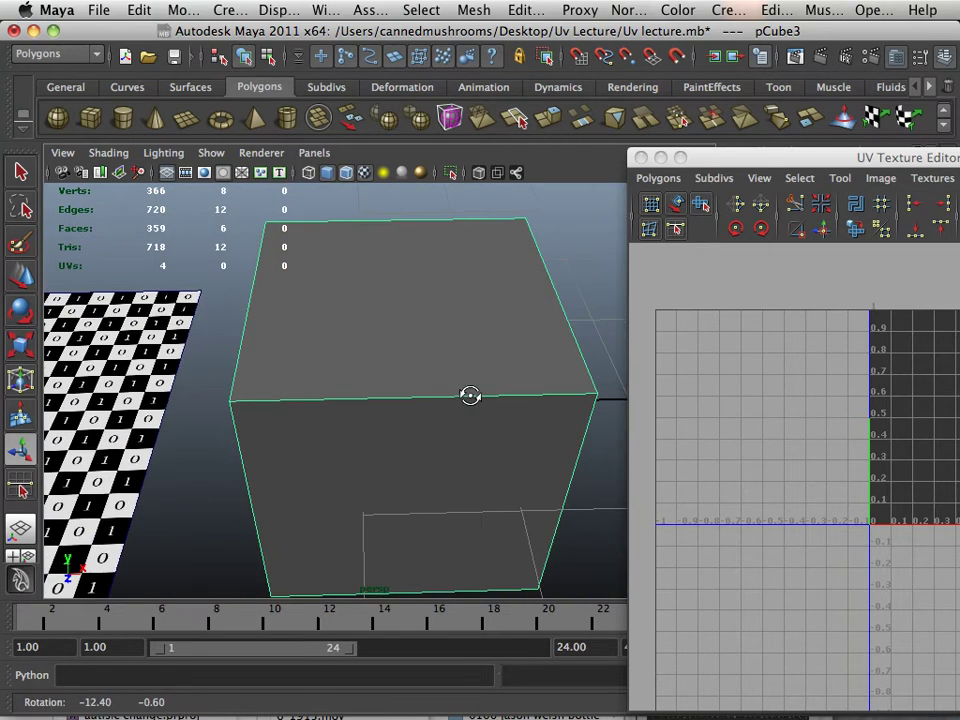
alt+right_drag(470, 395, 379, 369)
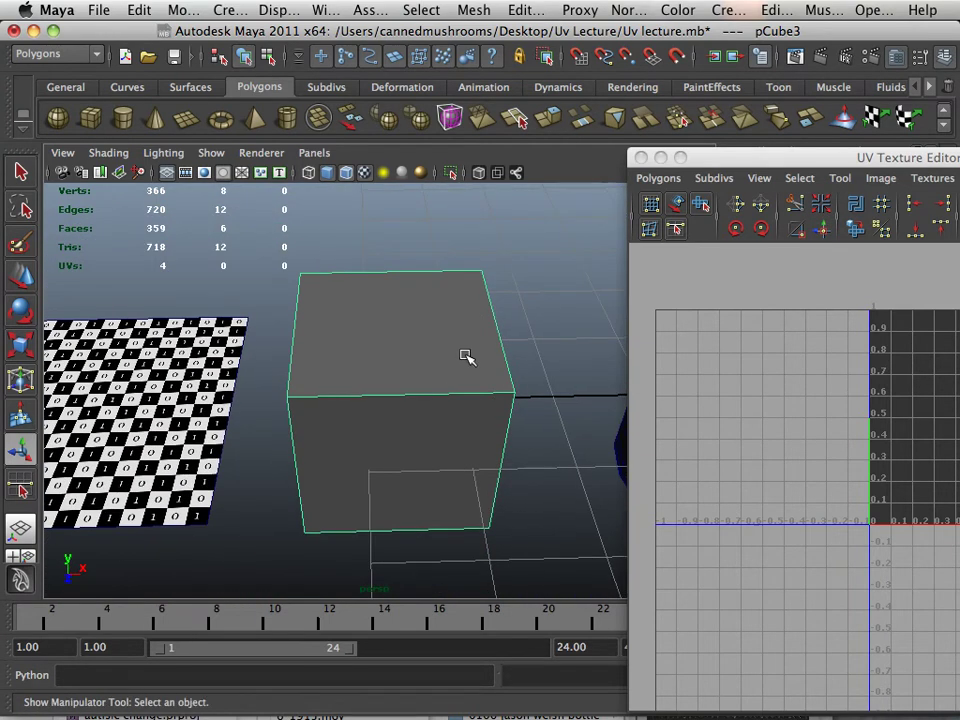
drag(786, 160, 520, 462)
right_click(315, 345)
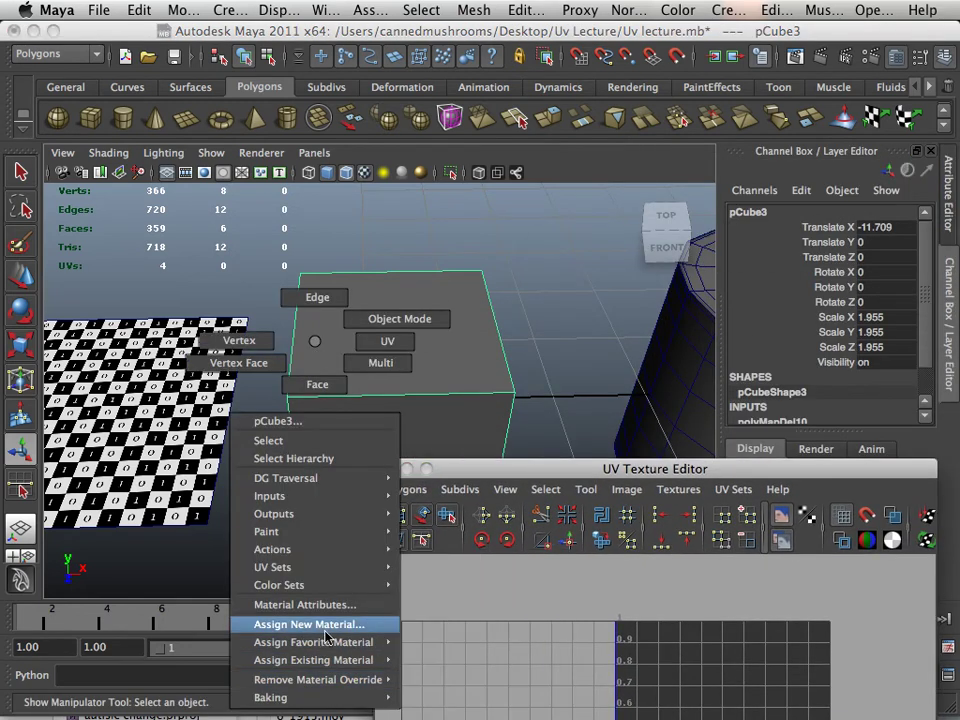
mouse_move(335, 660)
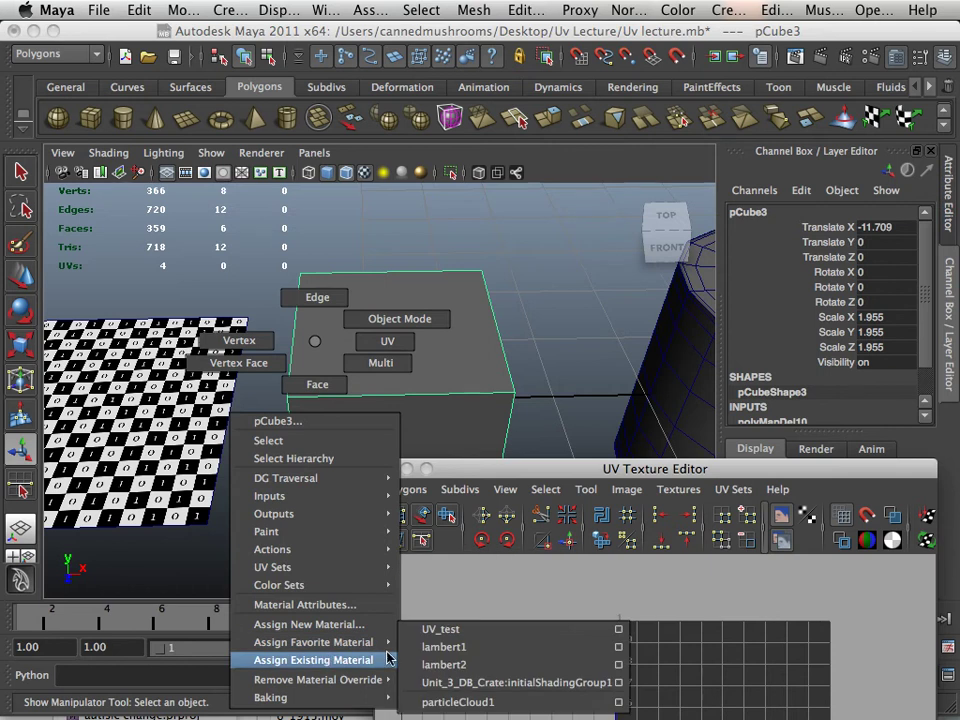
click(452, 636)
drag(550, 473, 179, 156)
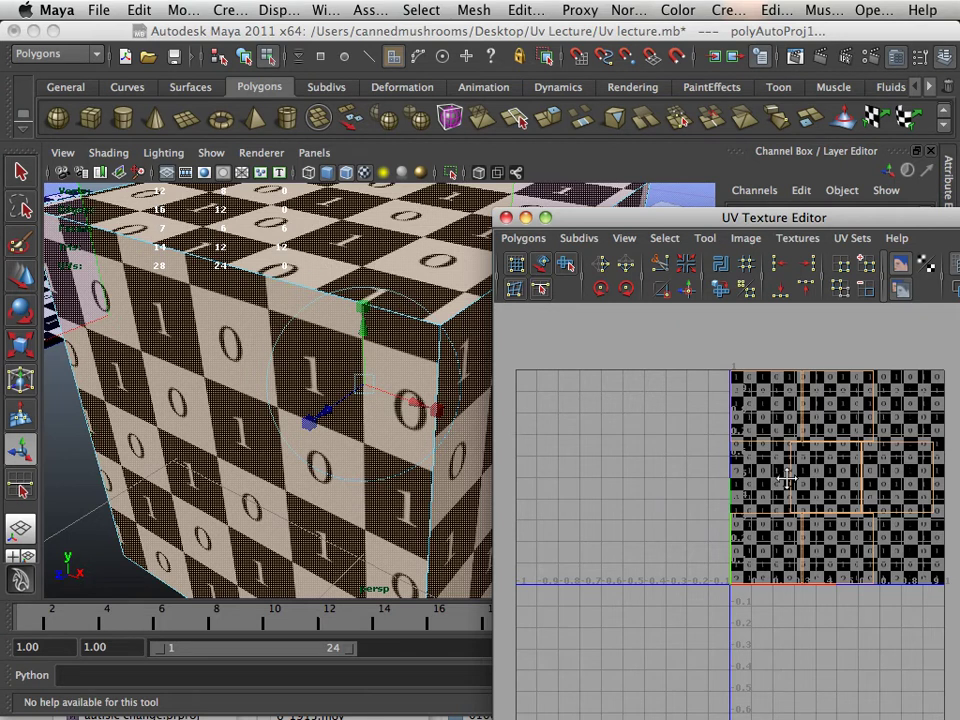
Inspect the cube's separate UV shells in the UV Texture Editor, selecting the middle shell's face to compare it with the model.
alt+middle_drag(787, 478, 653, 485)
scroll(648, 476, up, 2)
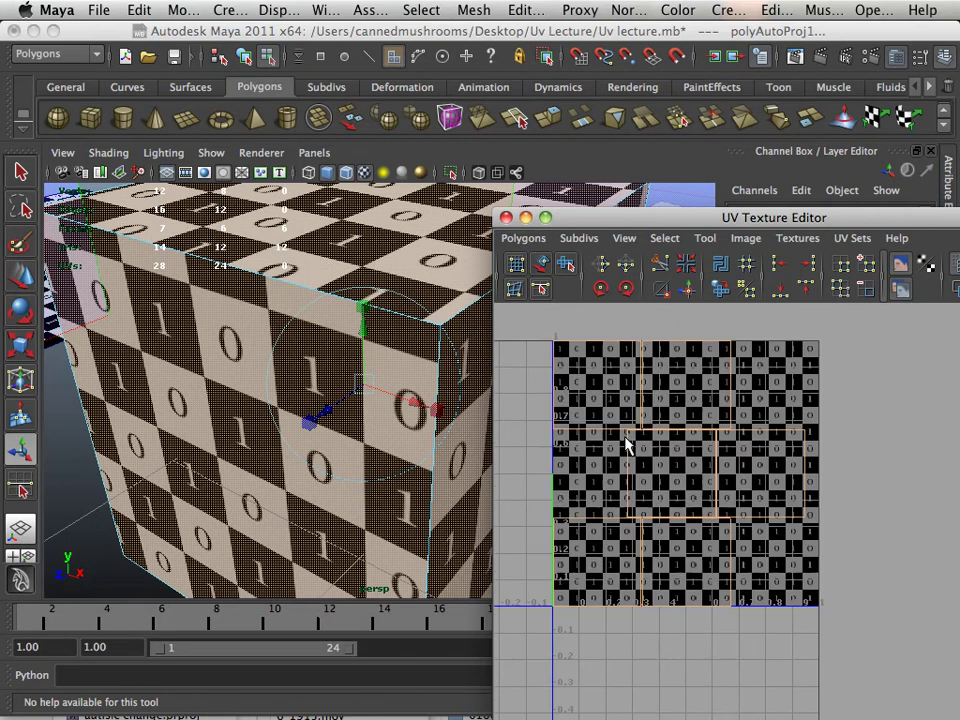
alt+middle_drag(626, 442, 648, 443)
alt+right_drag(648, 443, 731, 466)
alt+middle_drag(679, 449, 694, 473)
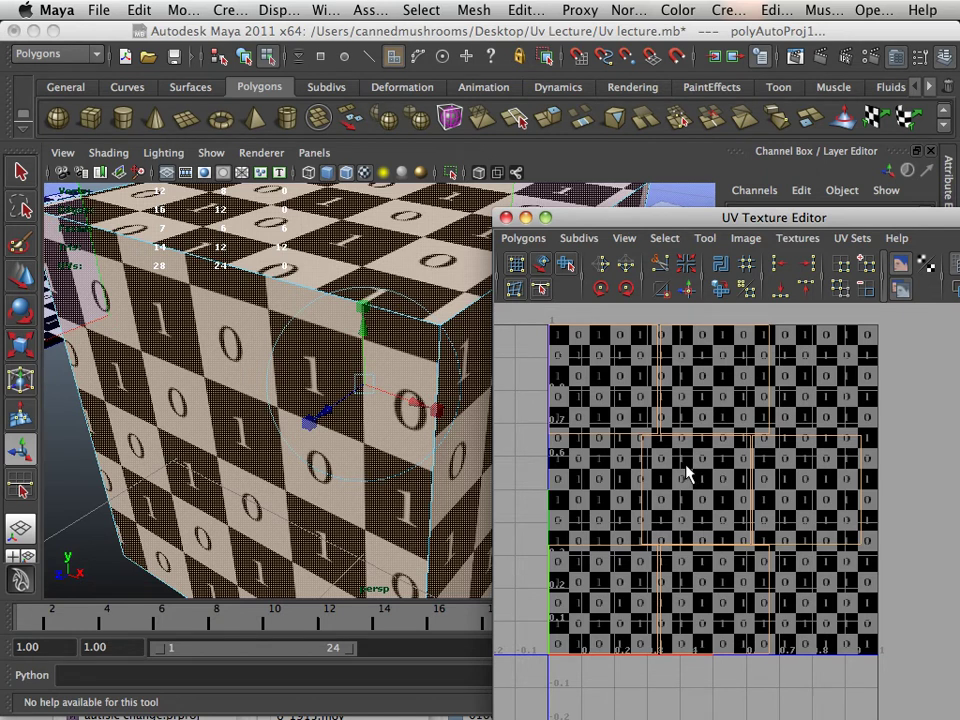
click(688, 472)
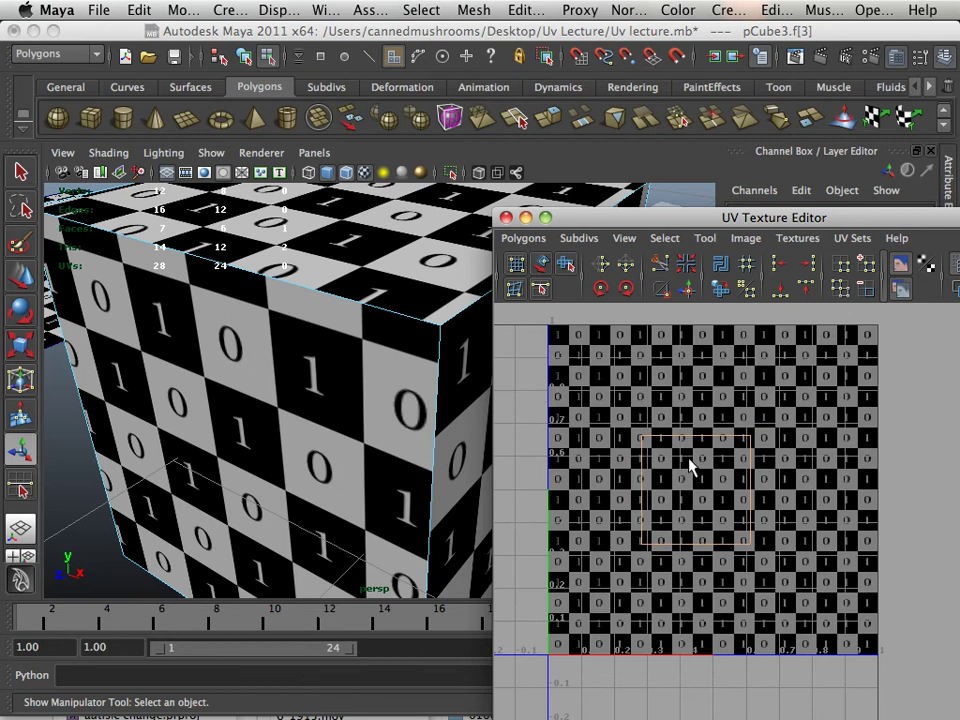
right_drag(729, 462, 808, 460)
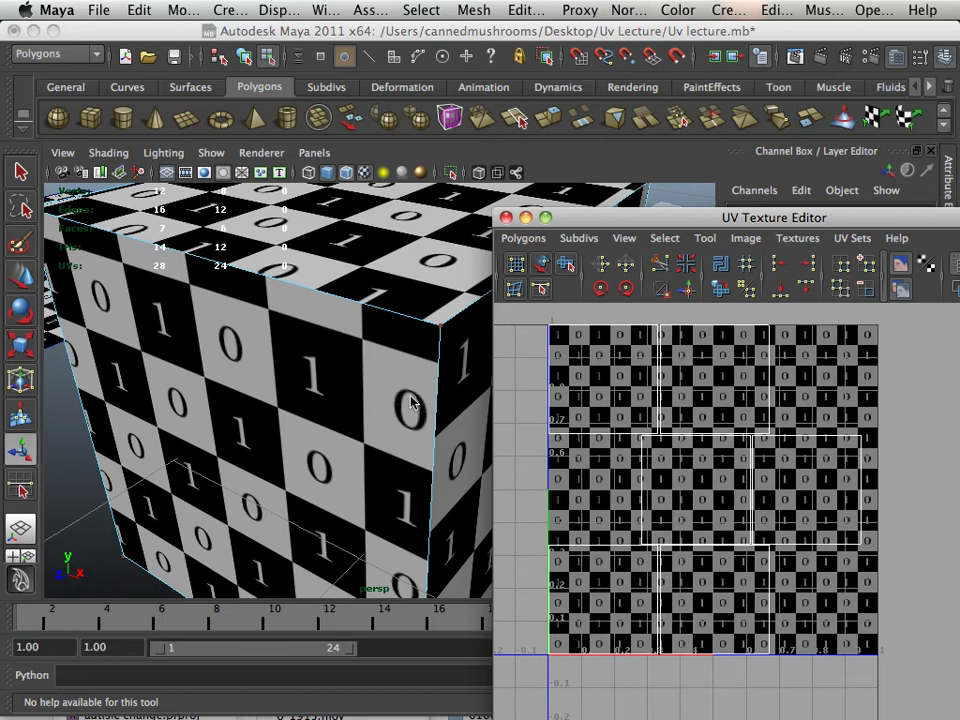
Examine how the checker pattern lines up across the cube's edges and corners in the perspective view.
alt+drag(415, 400, 346, 409)
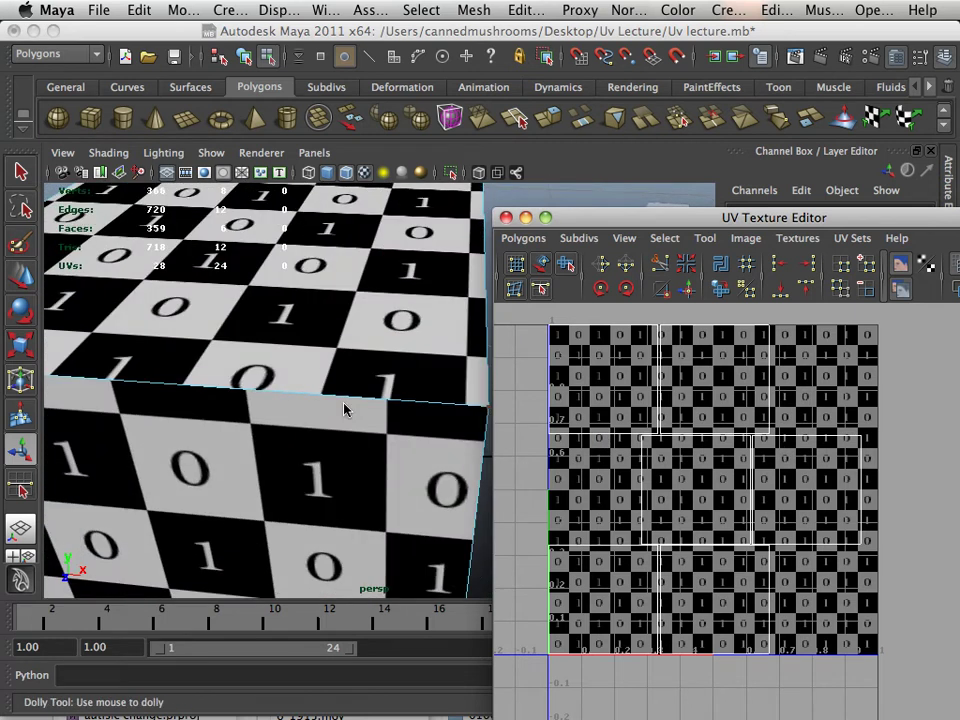
alt+right_drag(346, 409, 302, 381)
alt+drag(302, 381, 338, 424)
alt+right_drag(338, 424, 406, 419)
alt+middle_drag(405, 424, 448, 437)
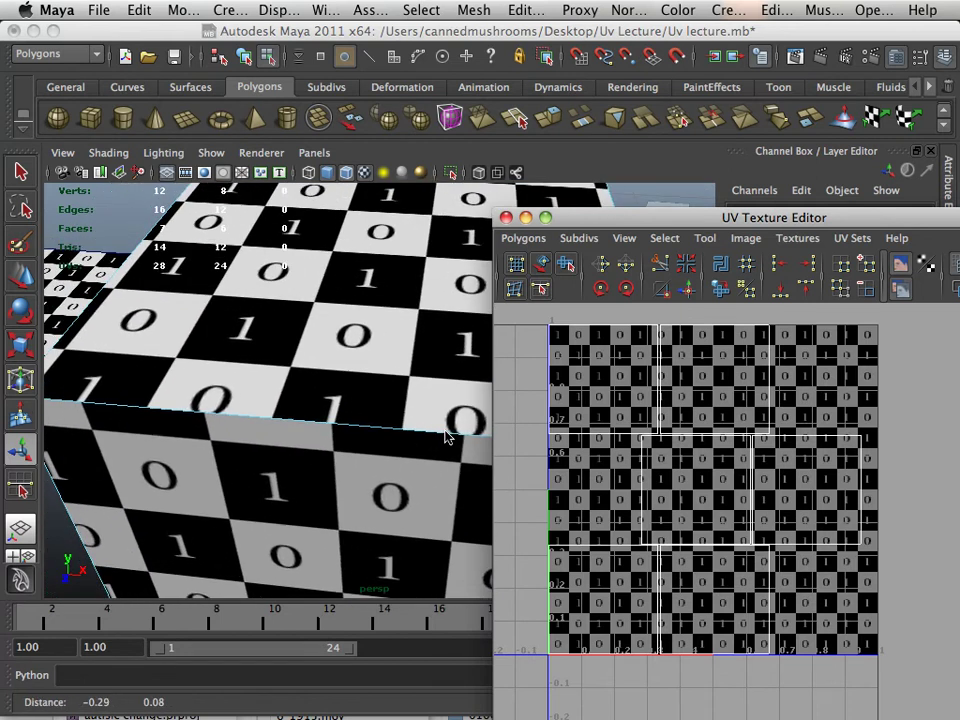
alt+drag(448, 437, 388, 418)
alt+right_drag(388, 418, 394, 420)
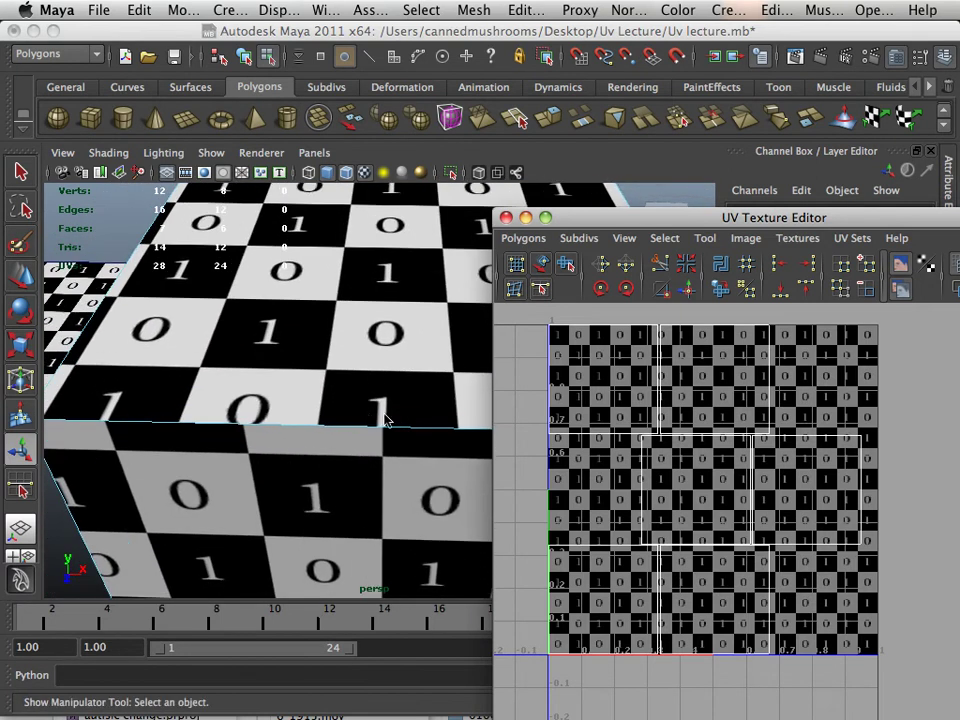
alt+middle_drag(394, 420, 363, 419)
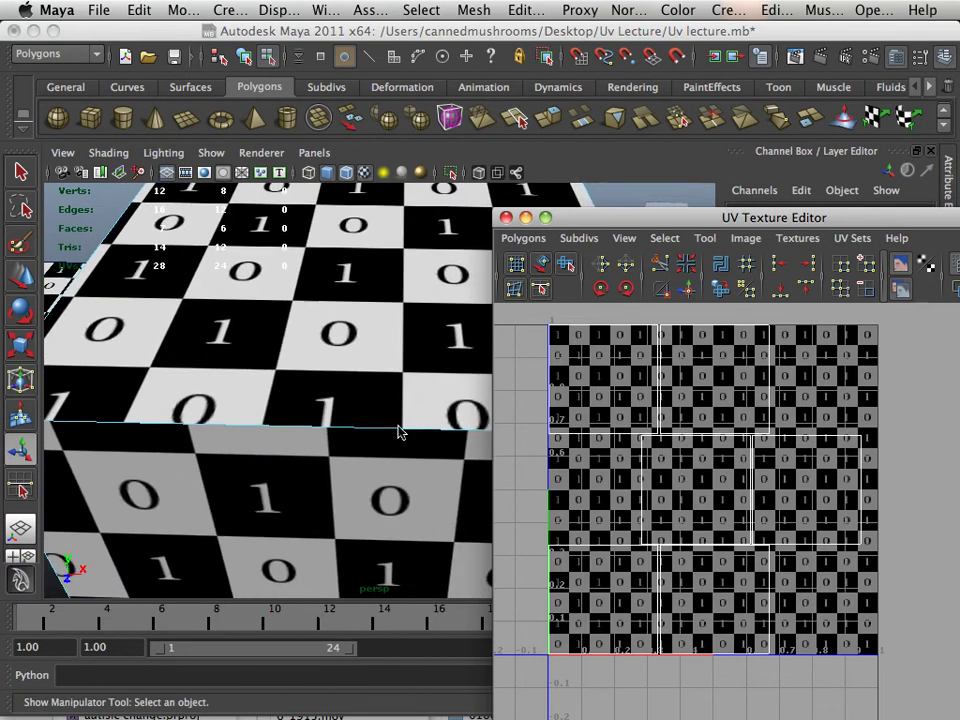
alt+drag(381, 454, 386, 437)
alt+middle_drag(386, 437, 368, 451)
alt+right_drag(490, 465, 379, 439)
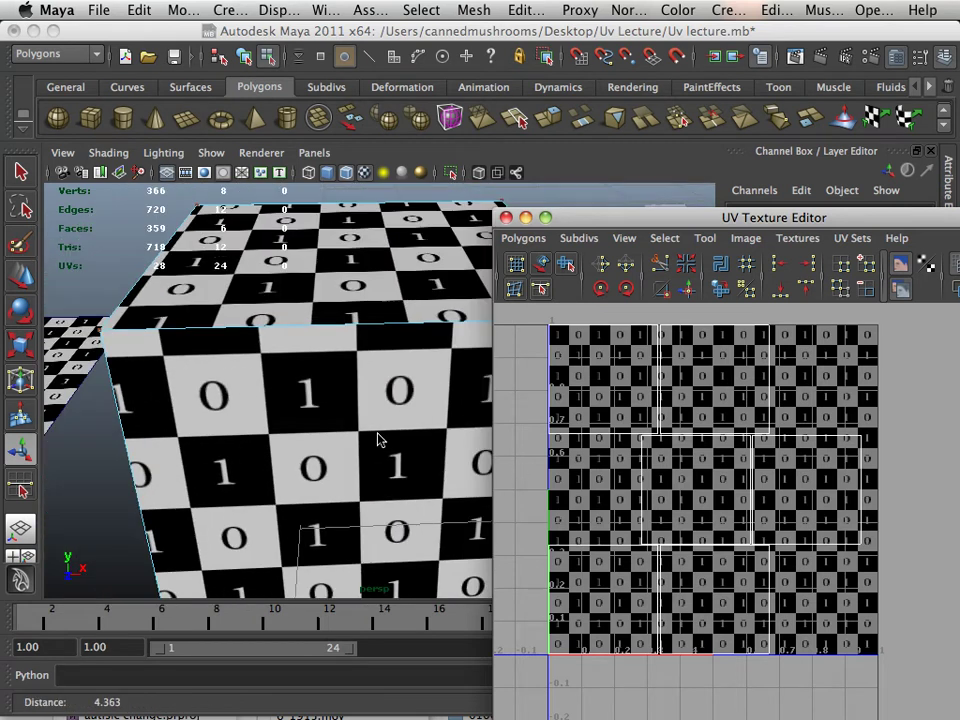
alt+drag(379, 439, 265, 335)
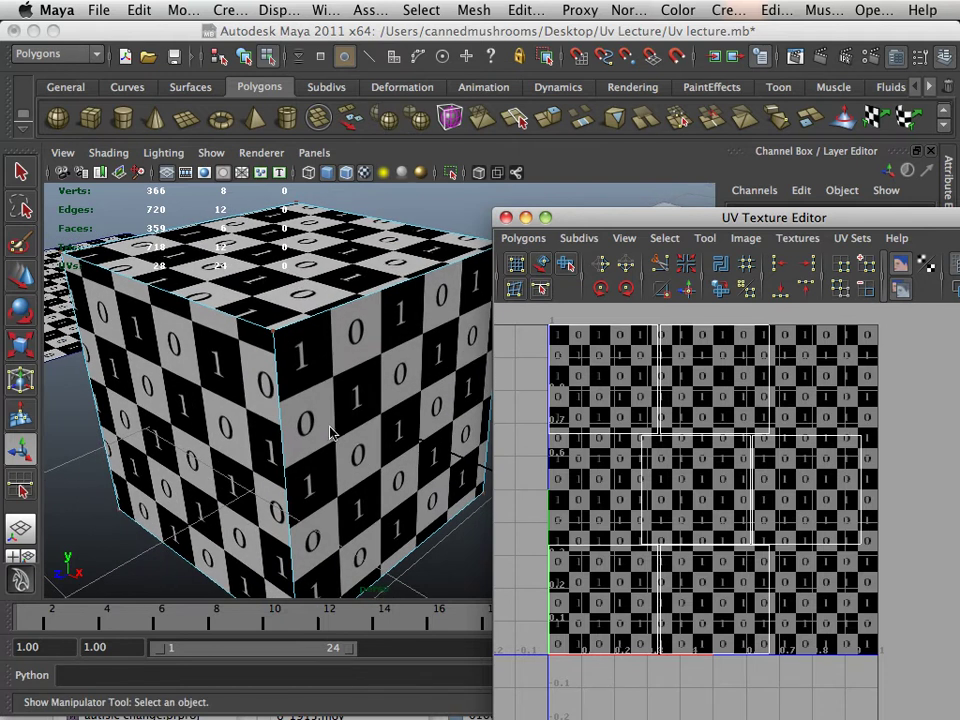
alt+right_drag(270, 328, 304, 421)
alt+middle_drag(304, 421, 305, 421)
alt+drag(307, 420, 229, 319)
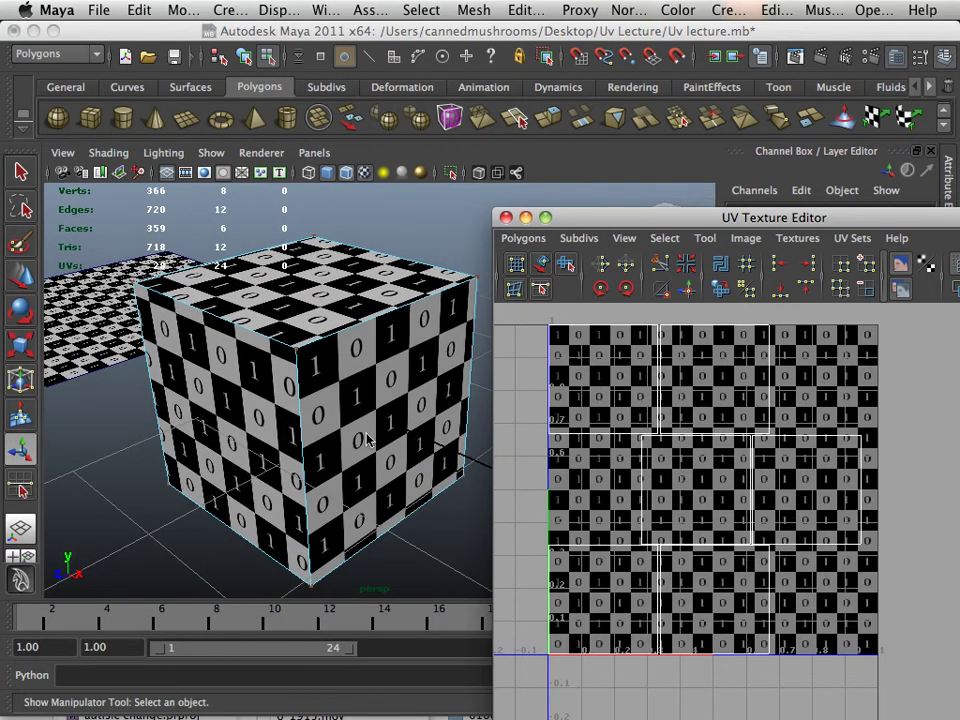
In edge mode, select the upper edge of the rightmost middle-row UV shell and move and sew its matching face onto it.
right_click(636, 463)
right_drag(636, 463, 637, 418)
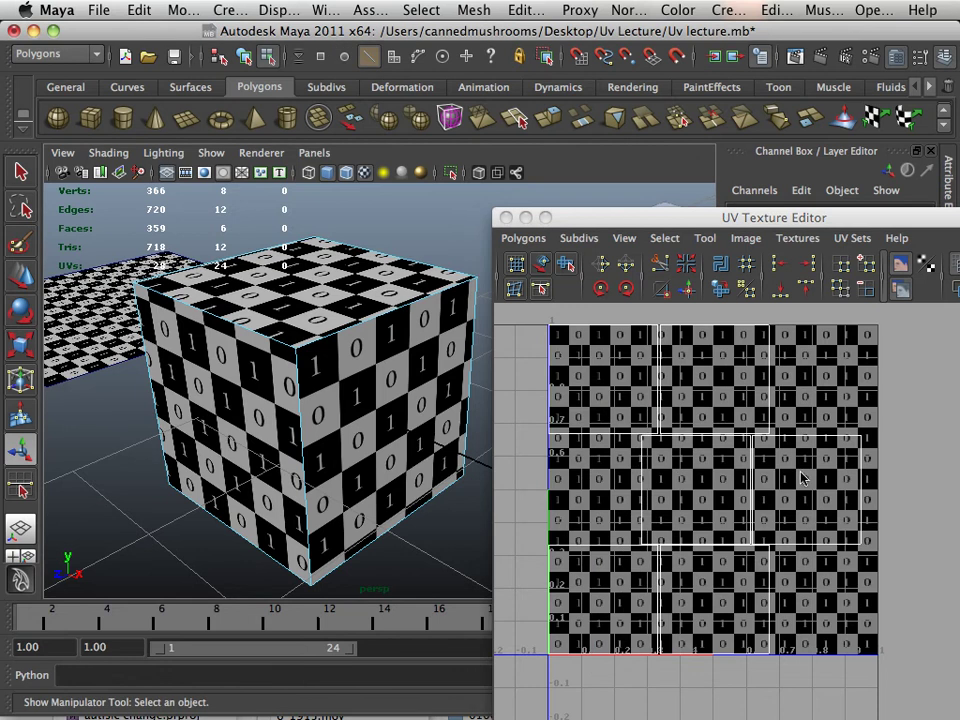
click(808, 457)
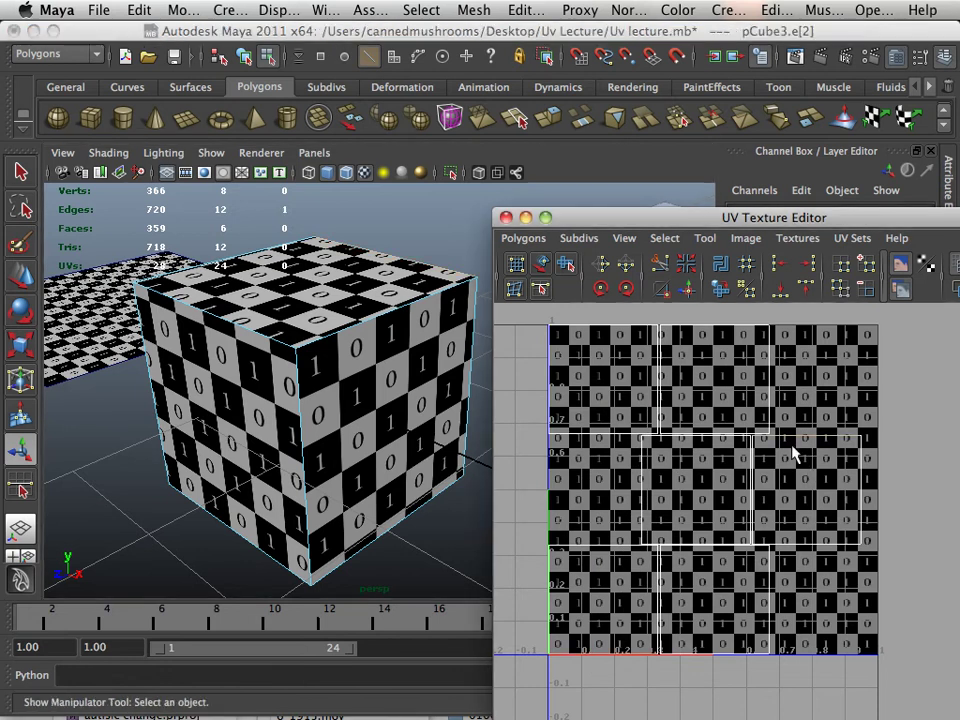
alt+middle_drag(797, 456, 782, 457)
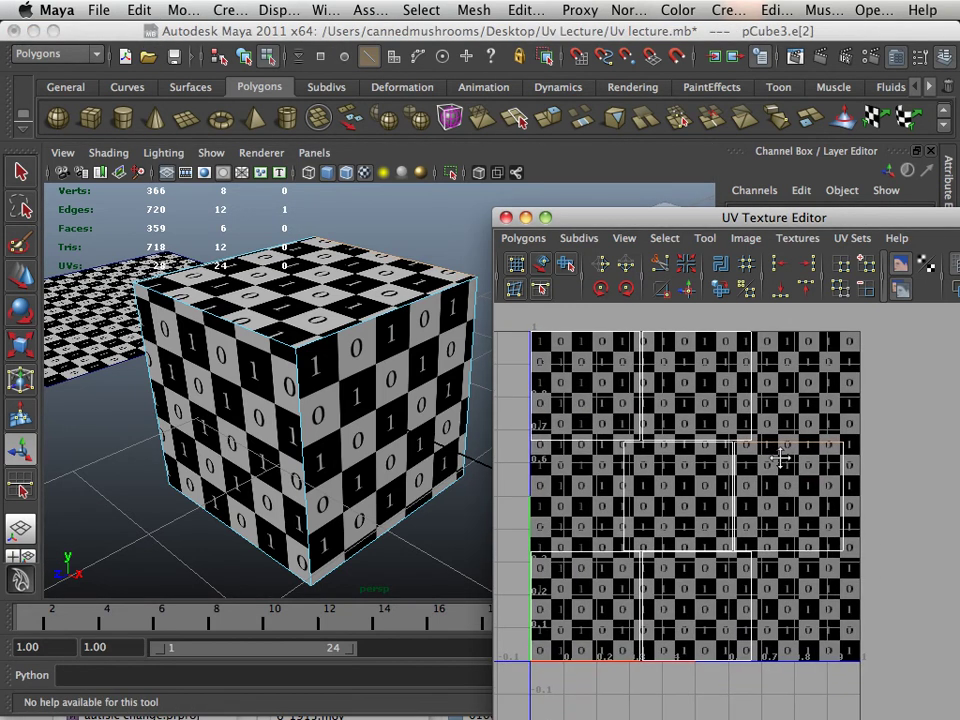
click(689, 292)
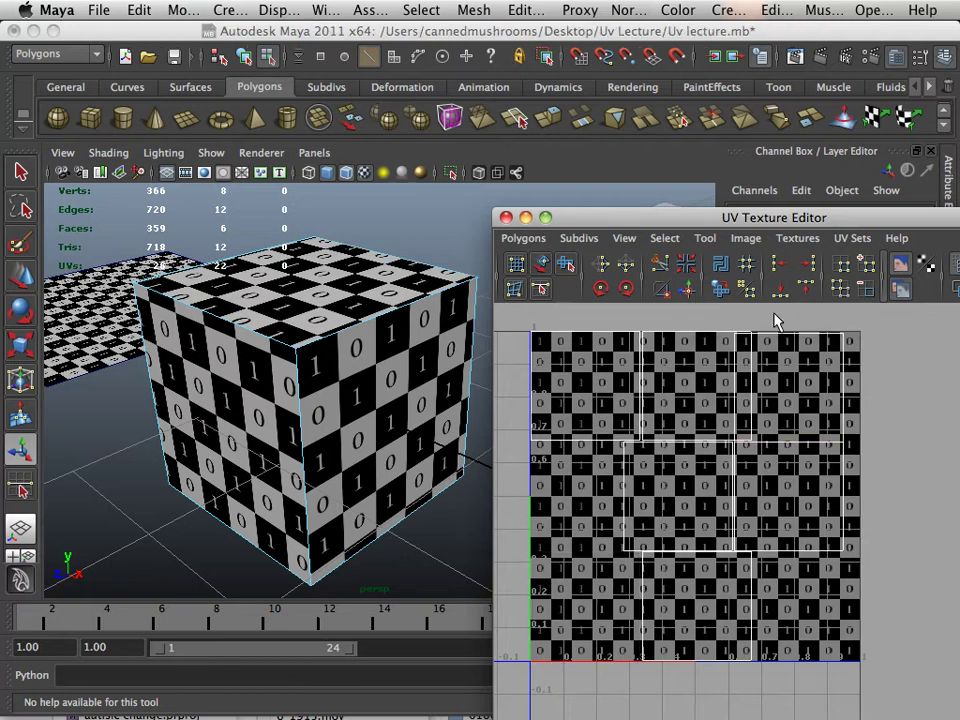
Move and sew two more cube faces onto the upper end of the joined shell to form a column of four squares.
click(735, 333)
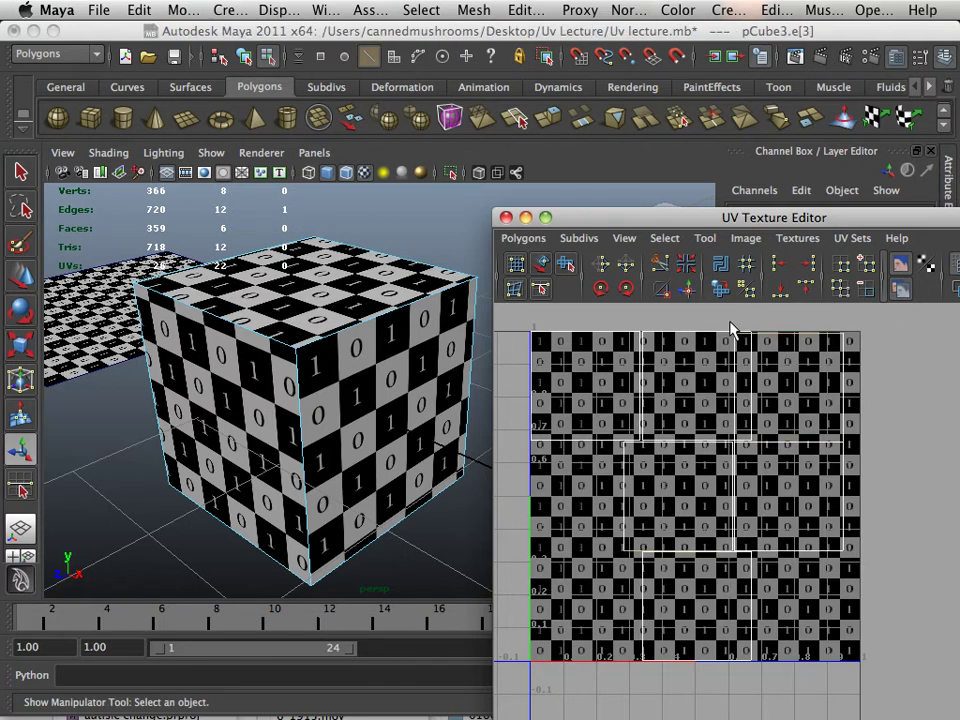
click(687, 292)
alt+middle_drag(784, 398, 754, 451)
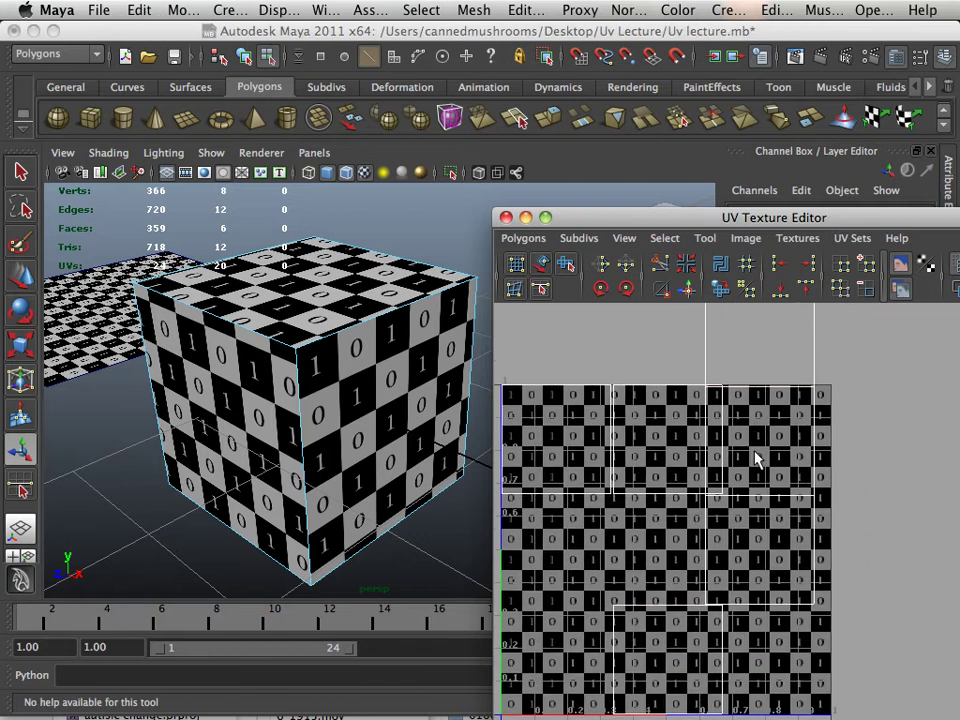
alt+right_drag(754, 451, 662, 421)
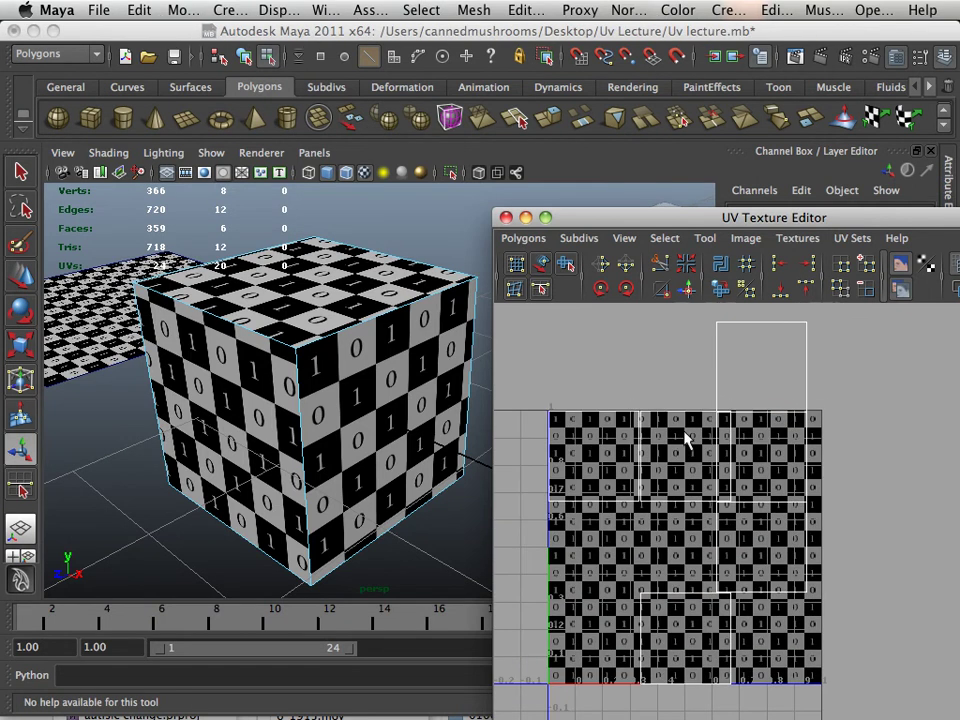
click(688, 296)
Move and sew the two remaining cube faces onto both sides of the column's lowest square, forming a cross.
alt+middle_drag(754, 418, 729, 386)
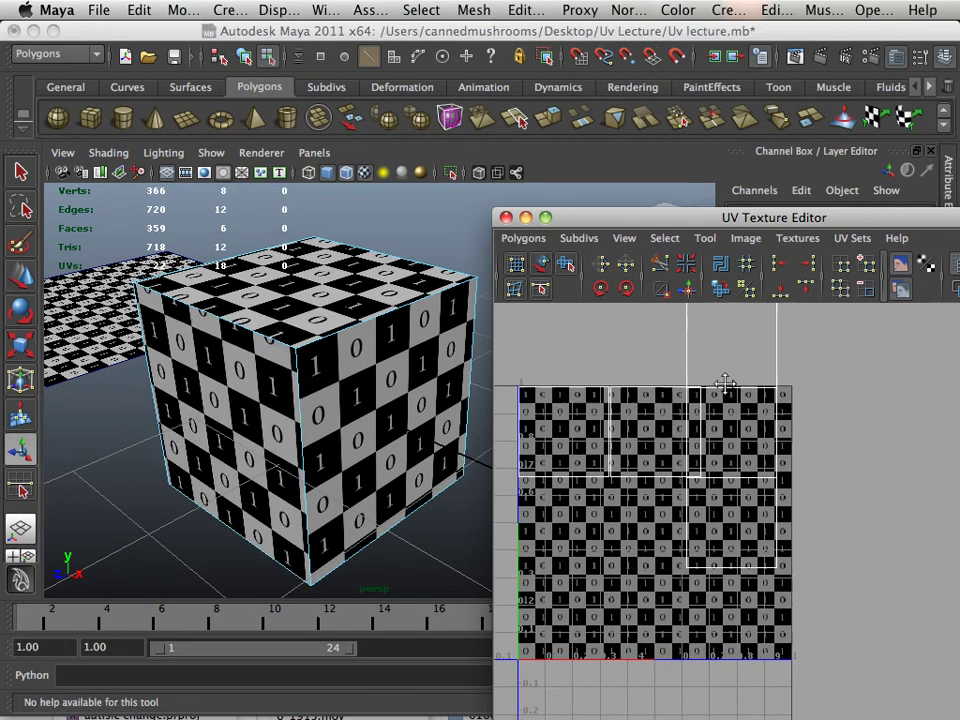
click(770, 530)
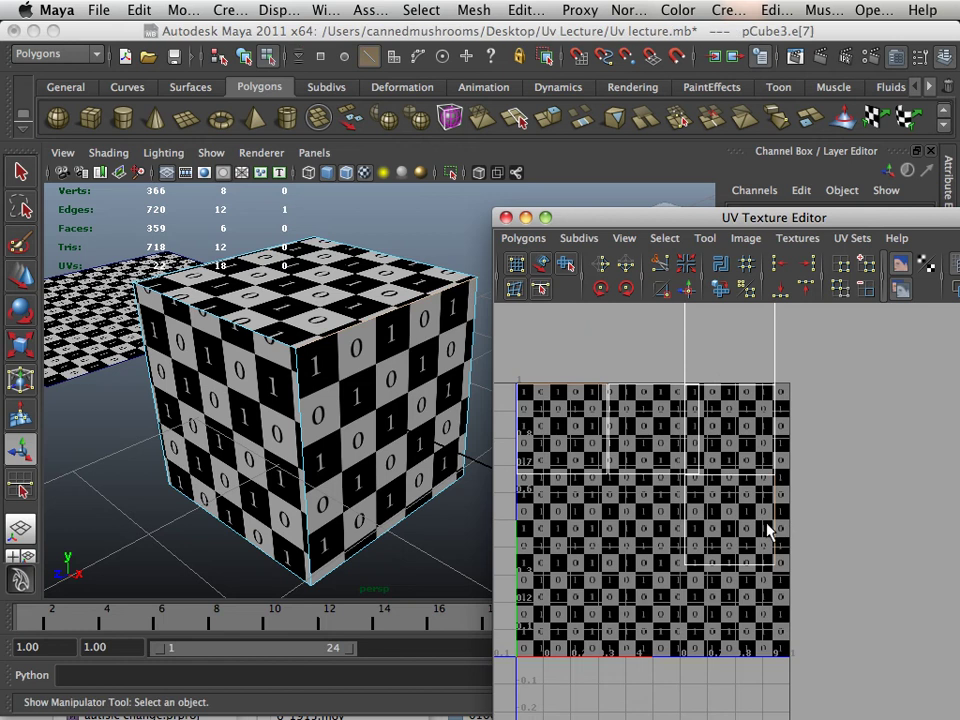
click(688, 296)
click(669, 527)
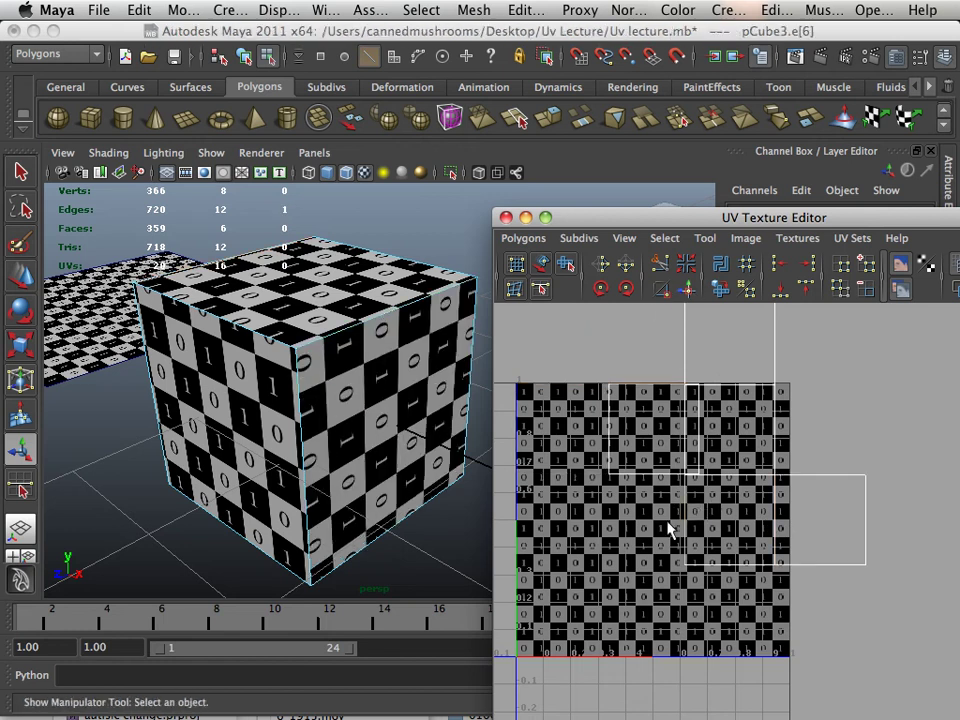
click(683, 294)
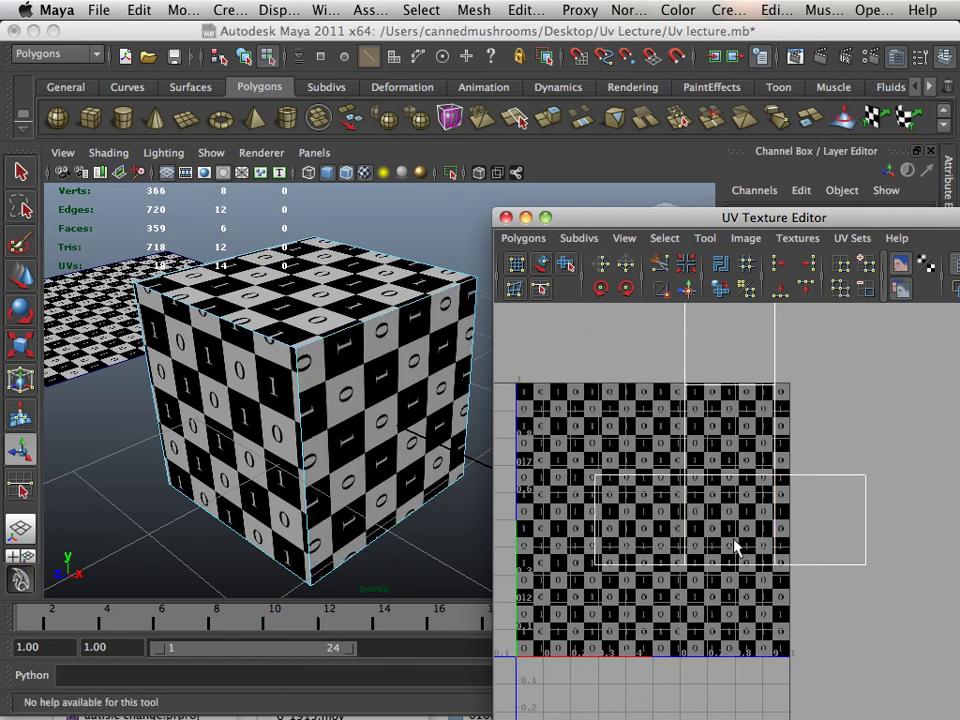
Select all UVs of the cross layout and move them so its lowest row sits along the base of the 0–1 texture space.
alt+middle_drag(736, 540, 729, 570)
alt+right_drag(729, 570, 591, 525)
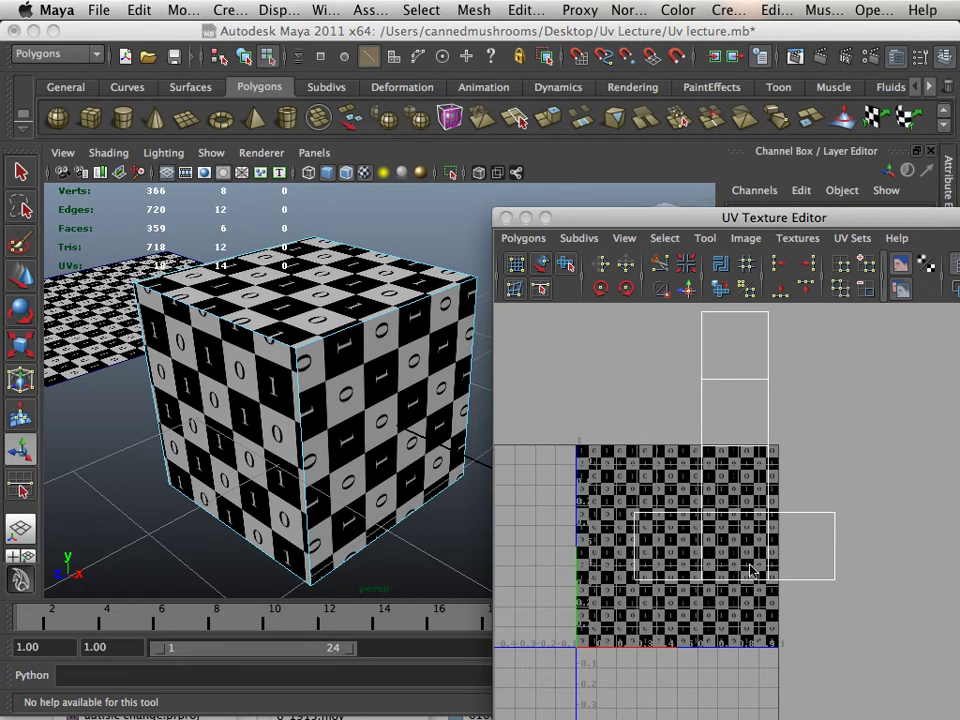
right_drag(745, 565, 830, 477)
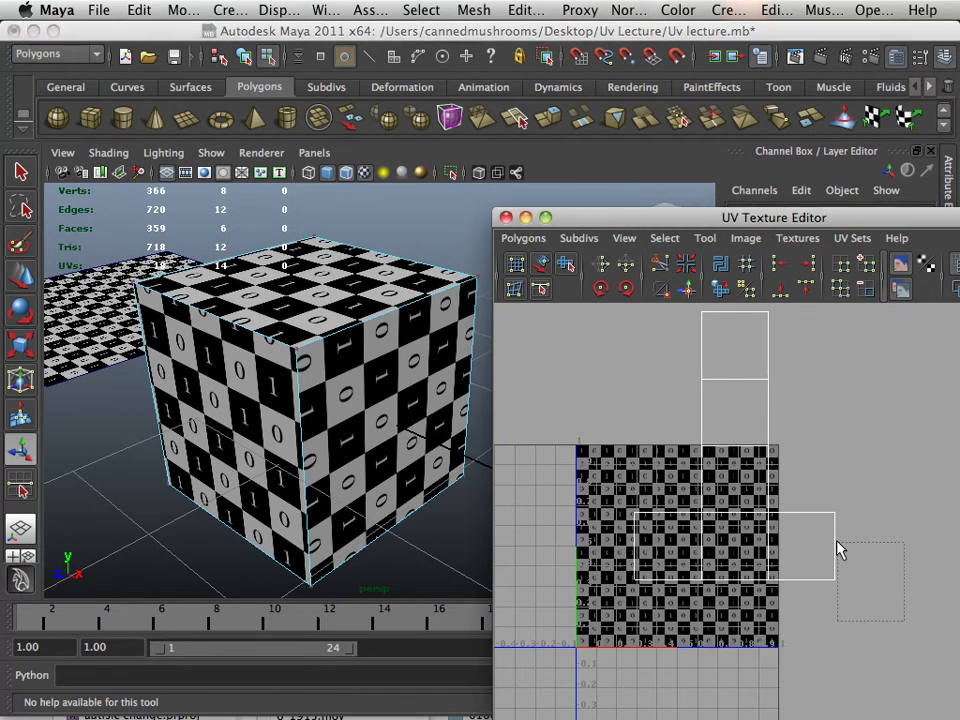
drag(905, 620, 616, 293)
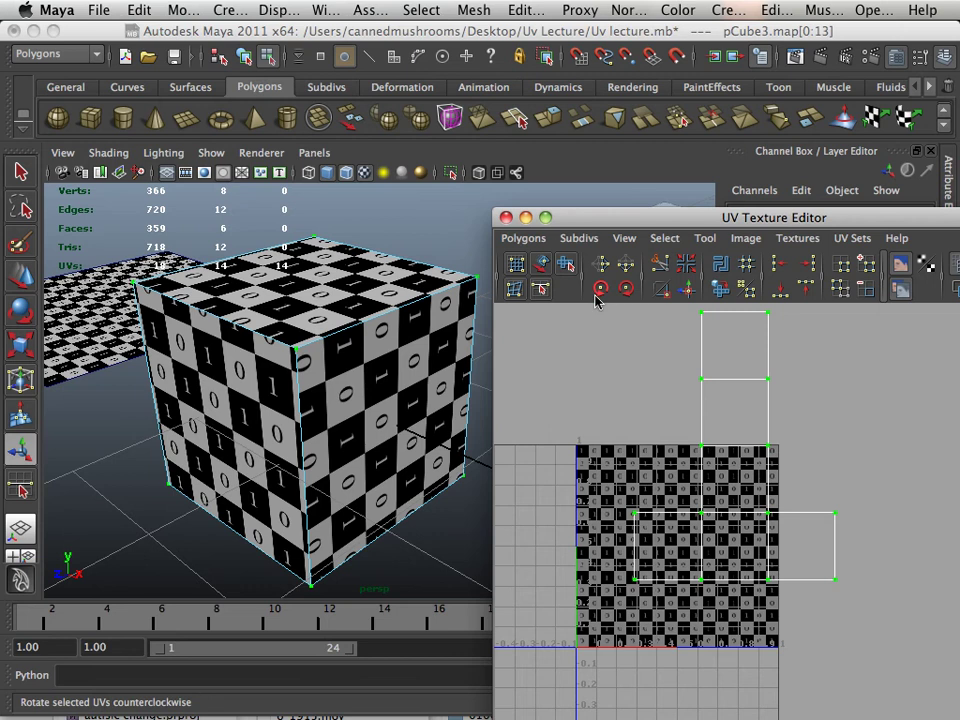
click(22, 272)
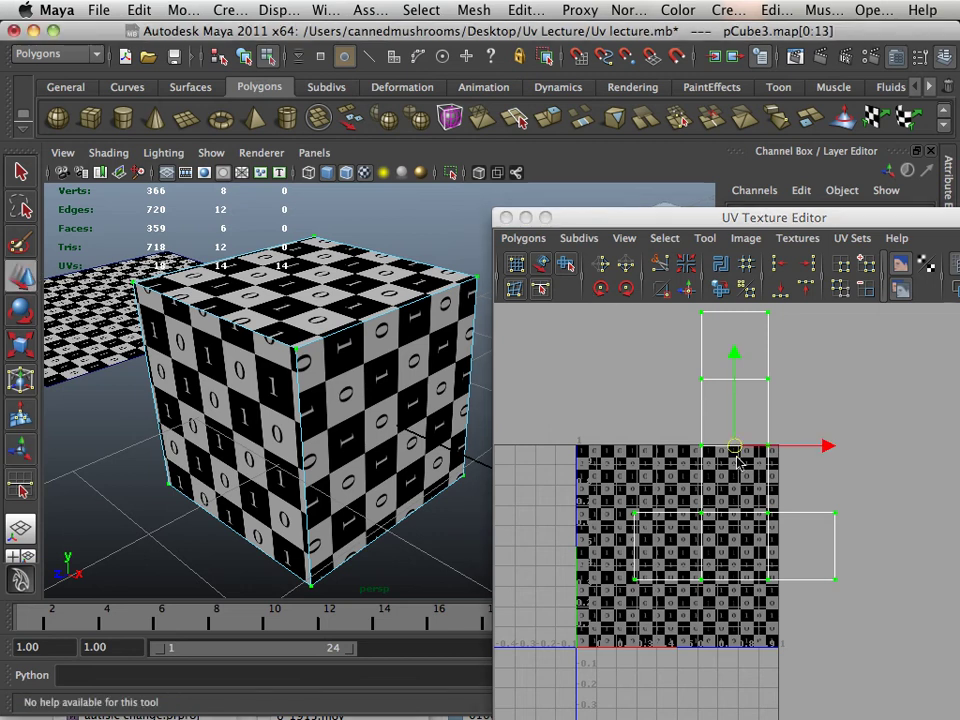
drag(739, 455, 680, 520)
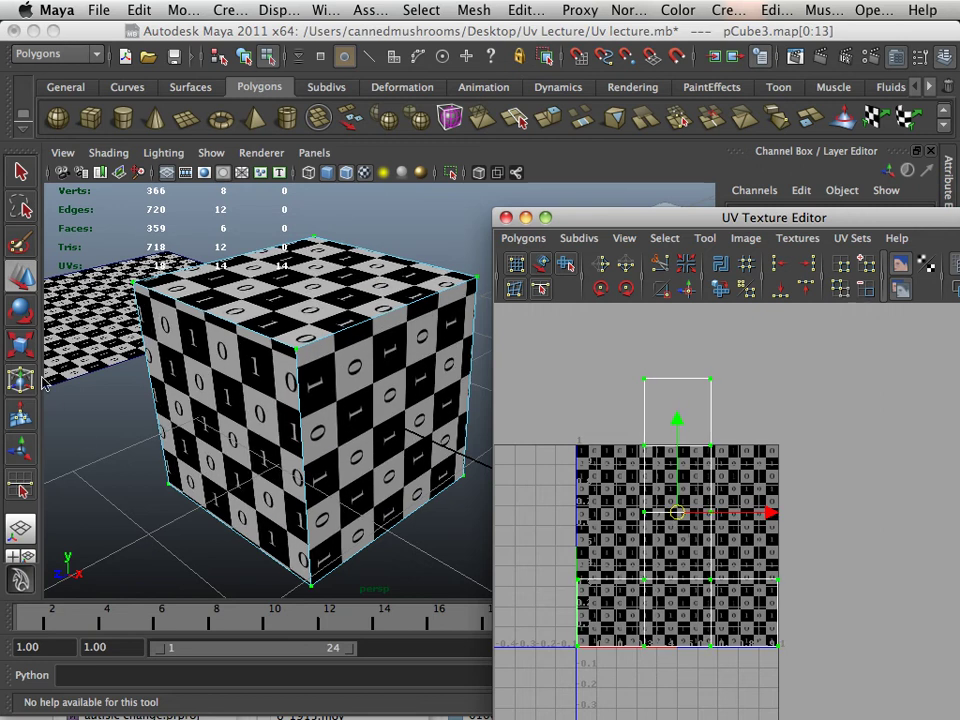
Scale the selected cross-shaped UV layout down uniformly about its centre.
click(22, 346)
drag(677, 513, 654, 514)
alt+right_drag(655, 542, 763, 627)
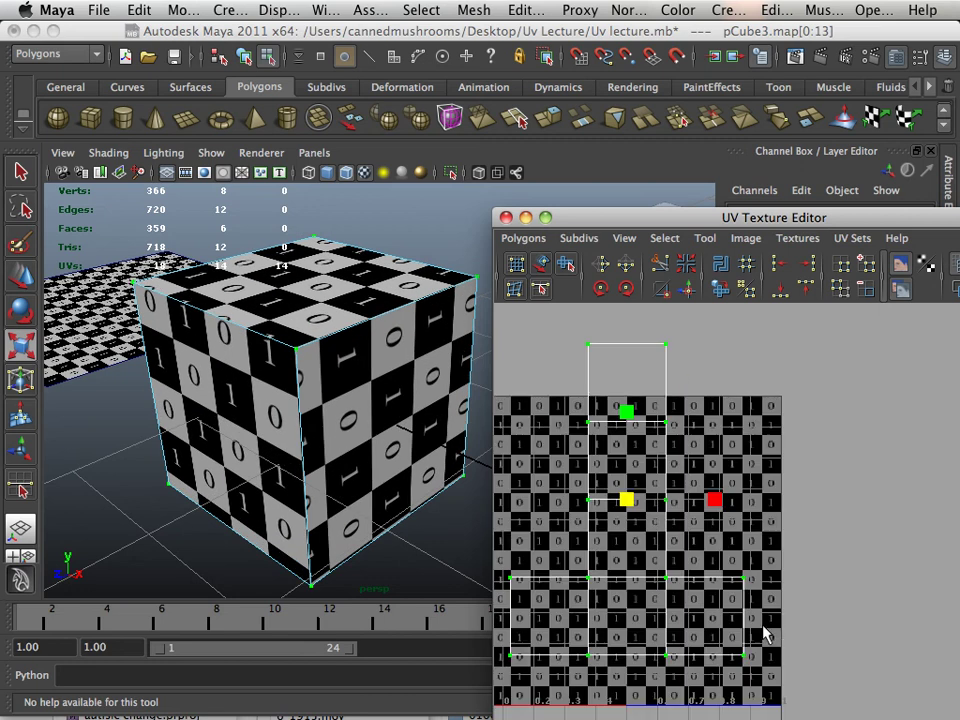
alt+middle_drag(716, 592, 790, 546)
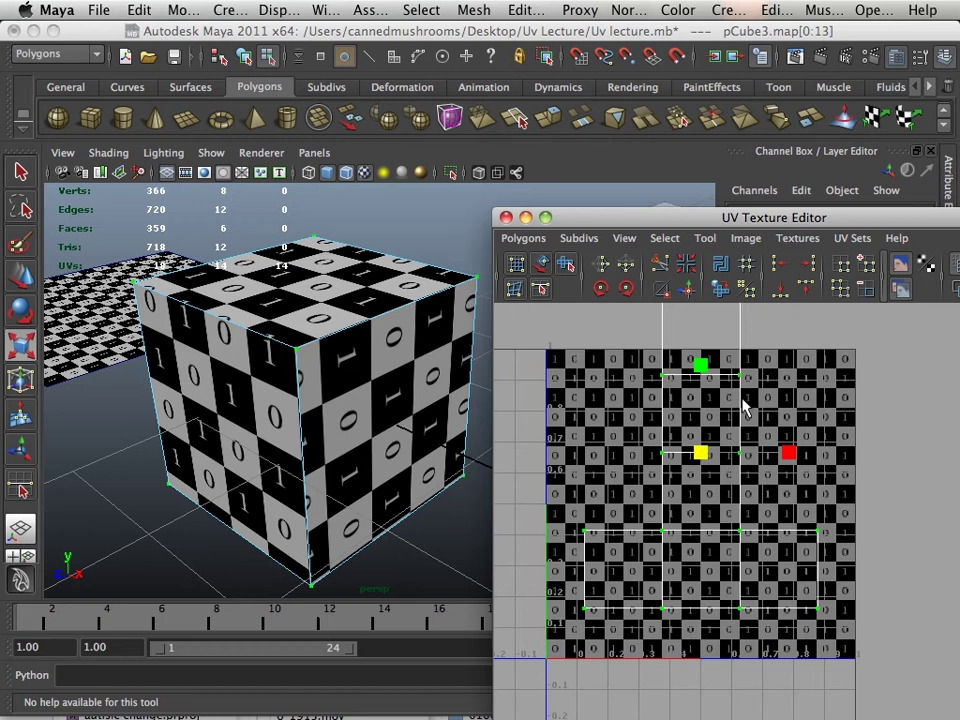
Move the cross-shaped UV layout down until it spans the height of the 0–1 texture space.
key(w)
drag(701, 360, 704, 417)
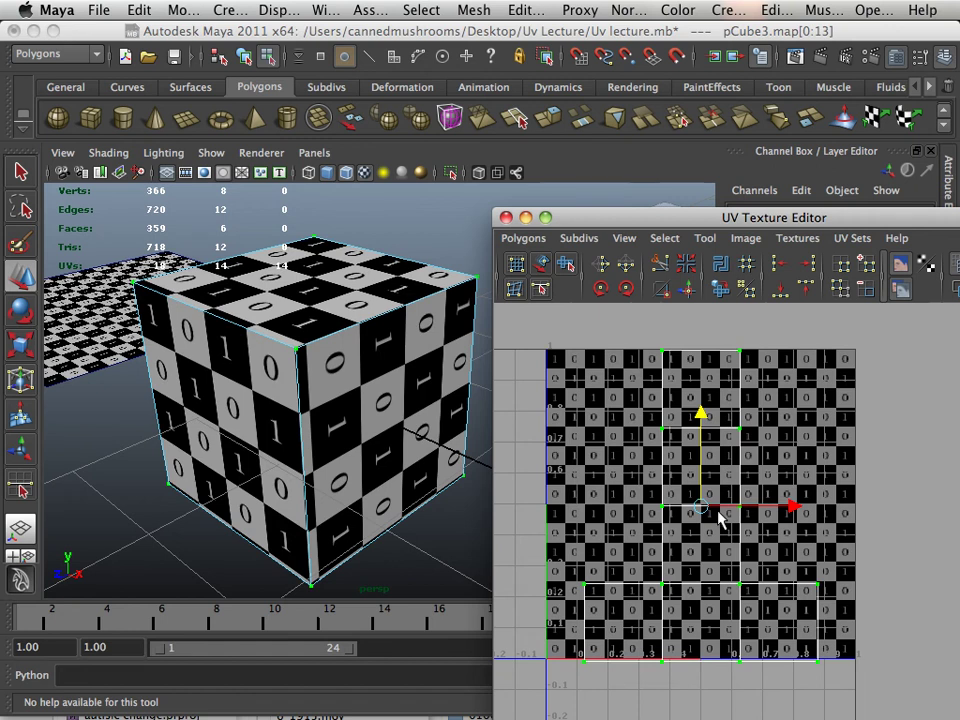
drag(703, 508, 702, 509)
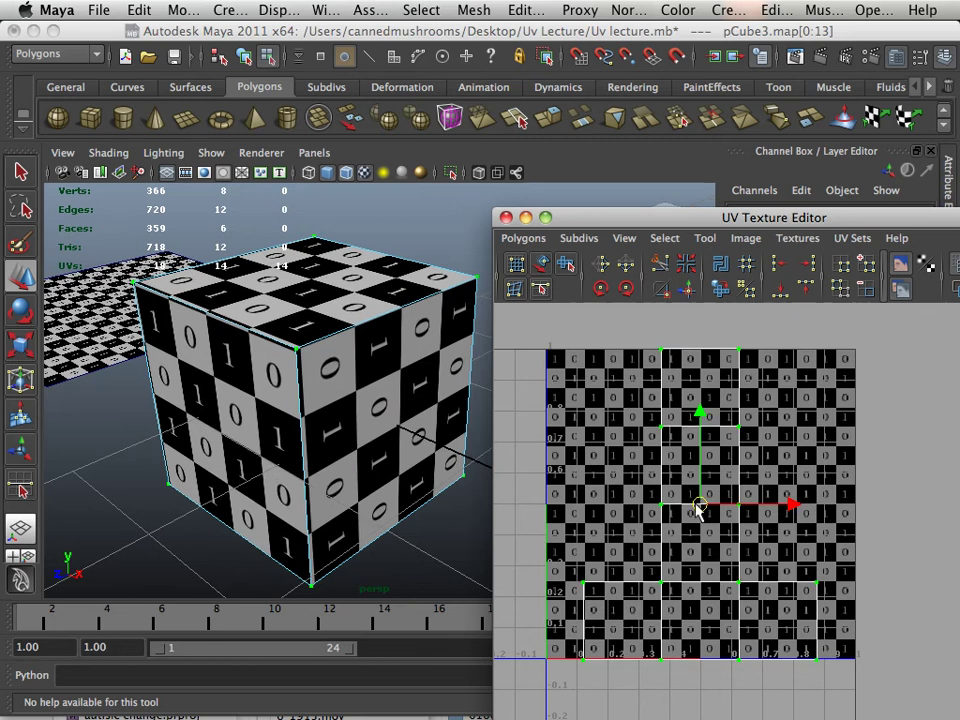
Nudge the cross layout vertically and scale it down slightly about its centre to fit inside the 0–1 texture border.
alt+right_drag(696, 510, 851, 628)
alt+middle_drag(851, 628, 785, 475)
alt+right_drag(785, 475, 799, 615)
alt+right_drag(710, 610, 668, 530)
alt+middle_drag(668, 530, 754, 671)
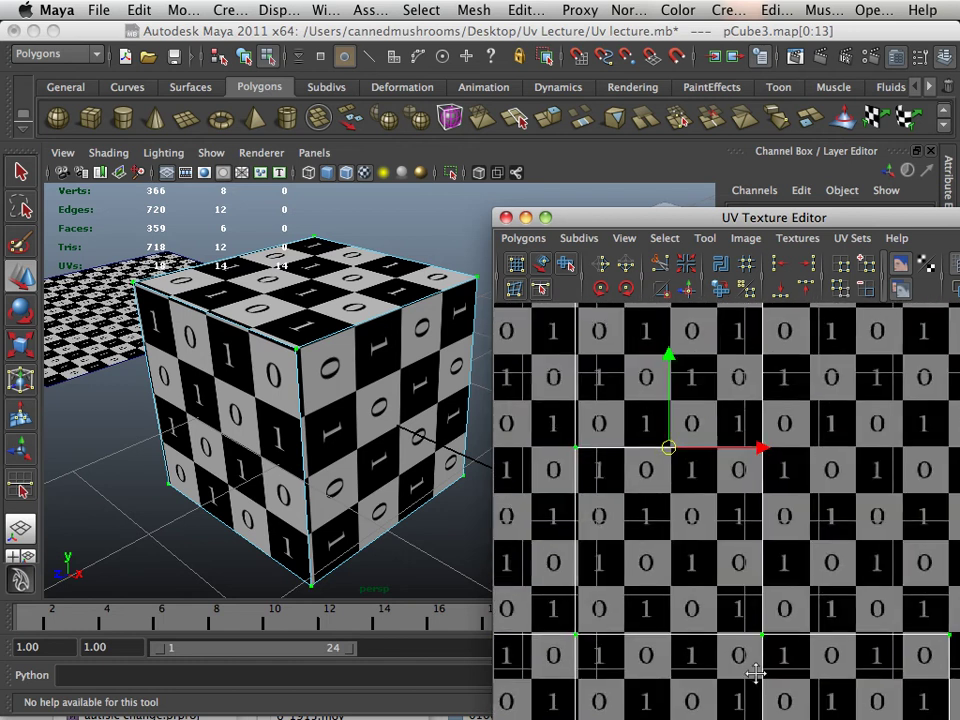
alt+right_drag(754, 671, 735, 640)
click(677, 370)
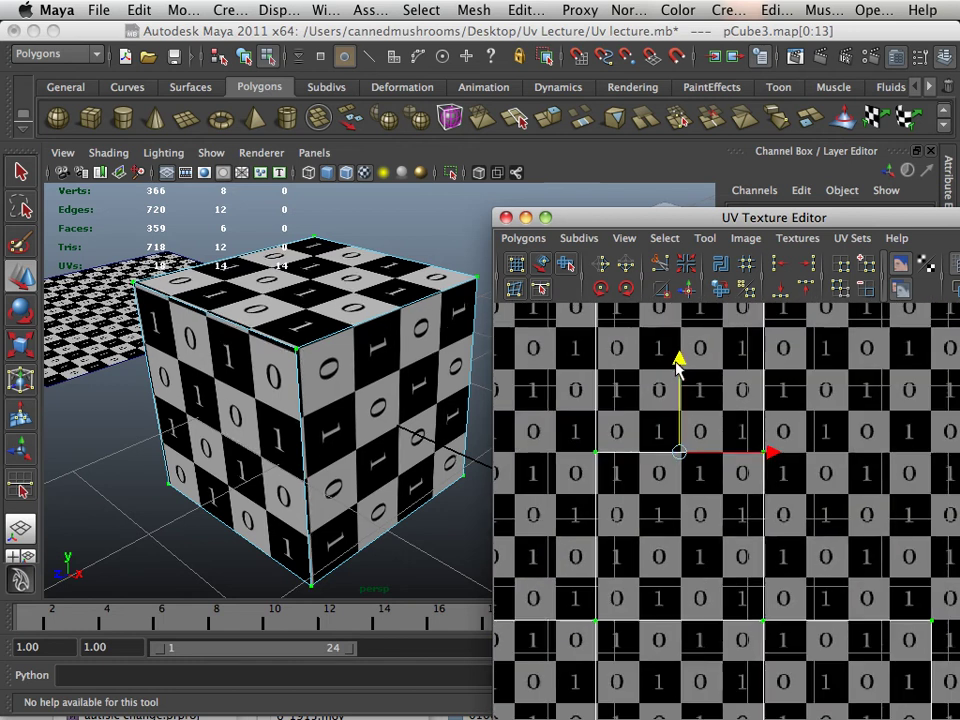
key(r)
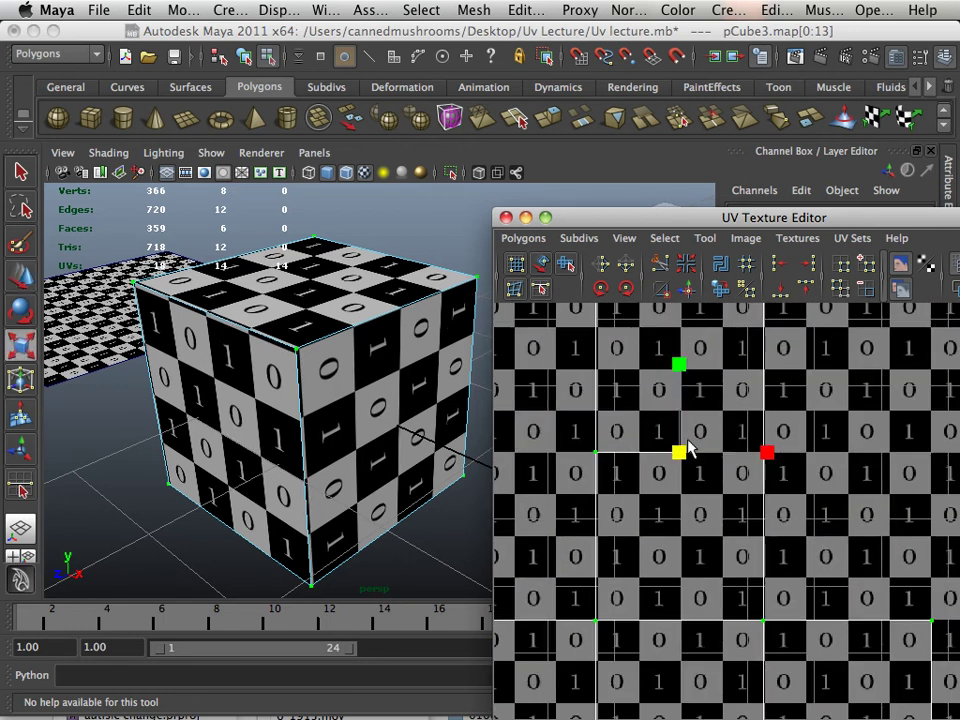
drag(681, 452, 680, 452)
key(w)
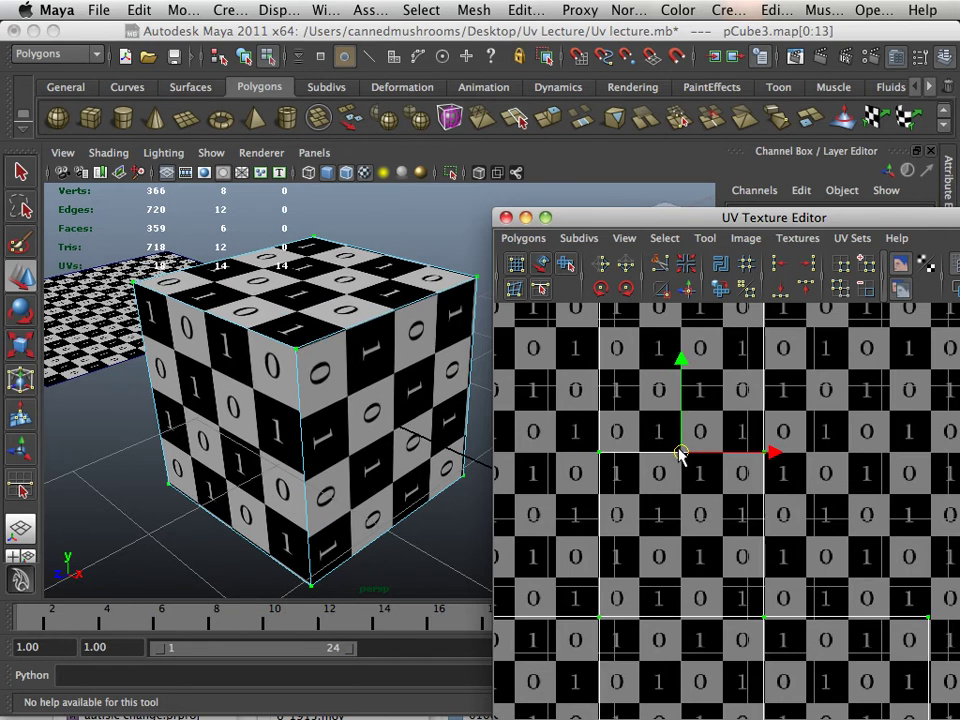
Compare the cross layout's placement in texture space with the checker pattern on the cube.
alt+middle_drag(703, 476, 707, 566)
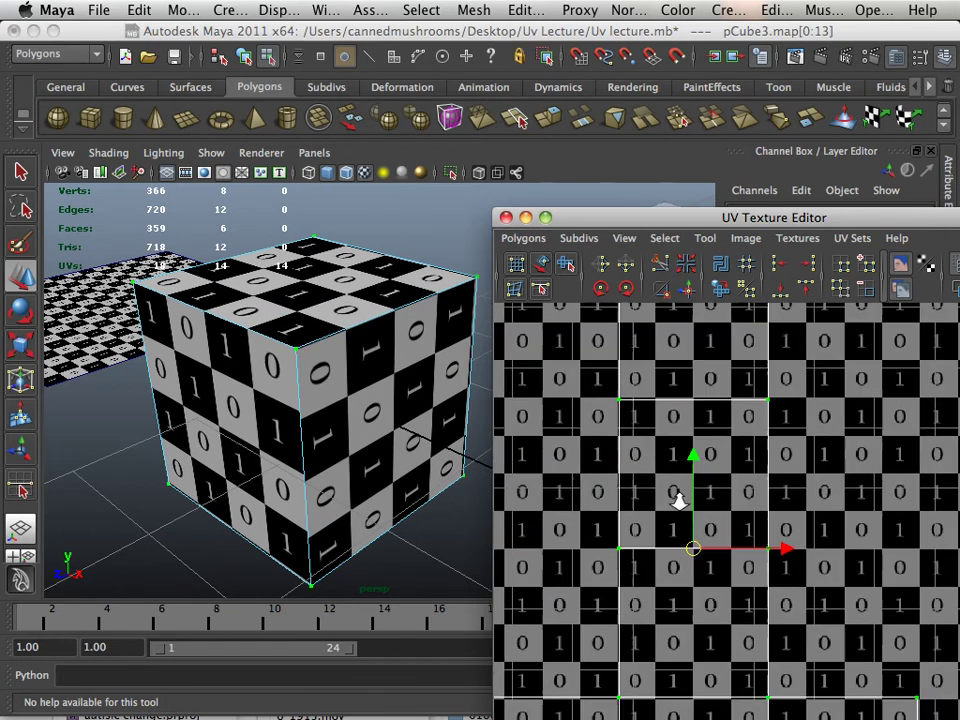
scroll(679, 500, down, 2)
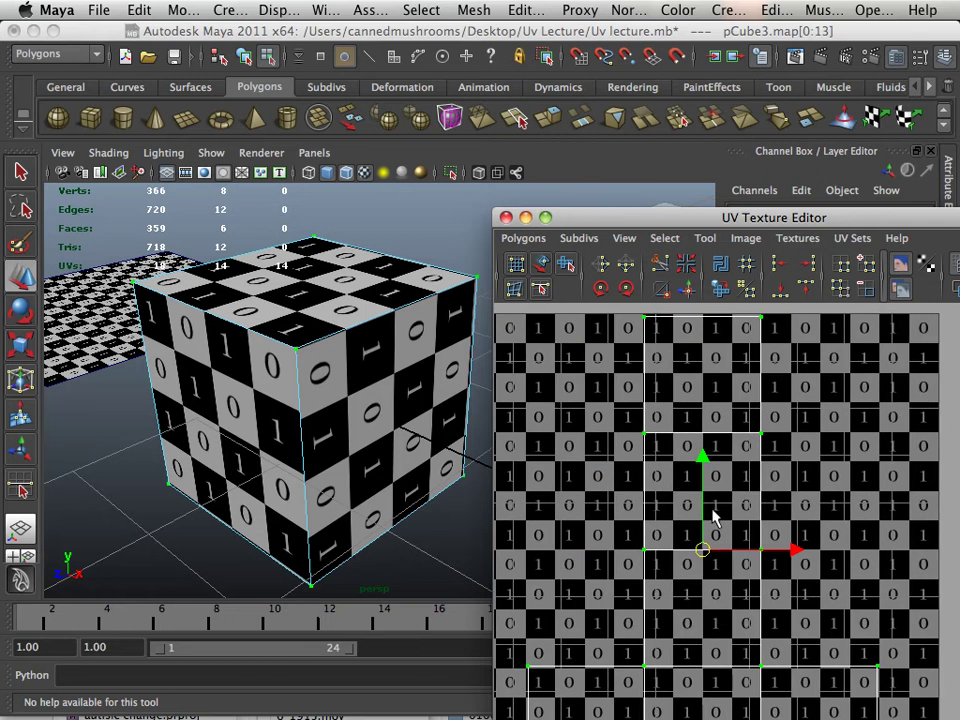
alt+middle_drag(721, 522, 728, 502)
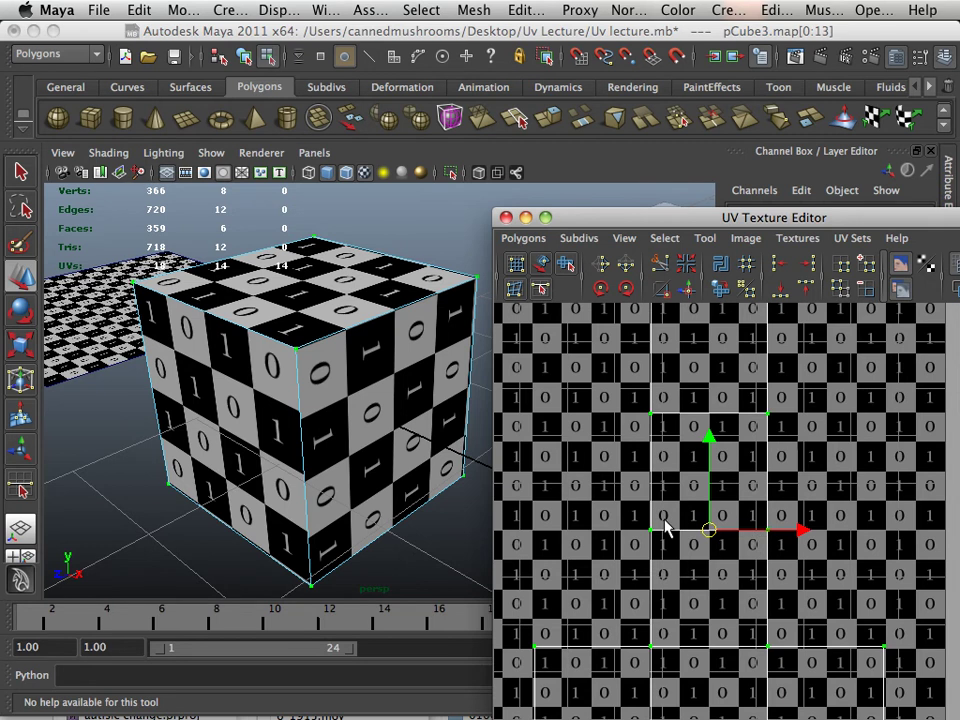
scroll(665, 520, down, 2)
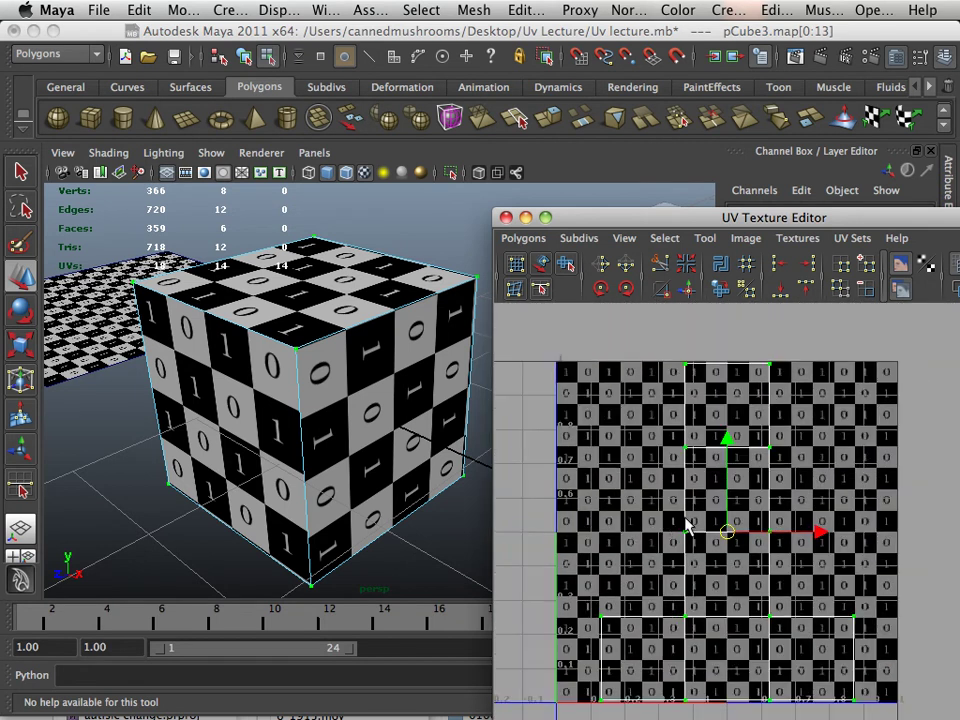
scroll(700, 525, up, 2)
scroll(710, 530, up, 2)
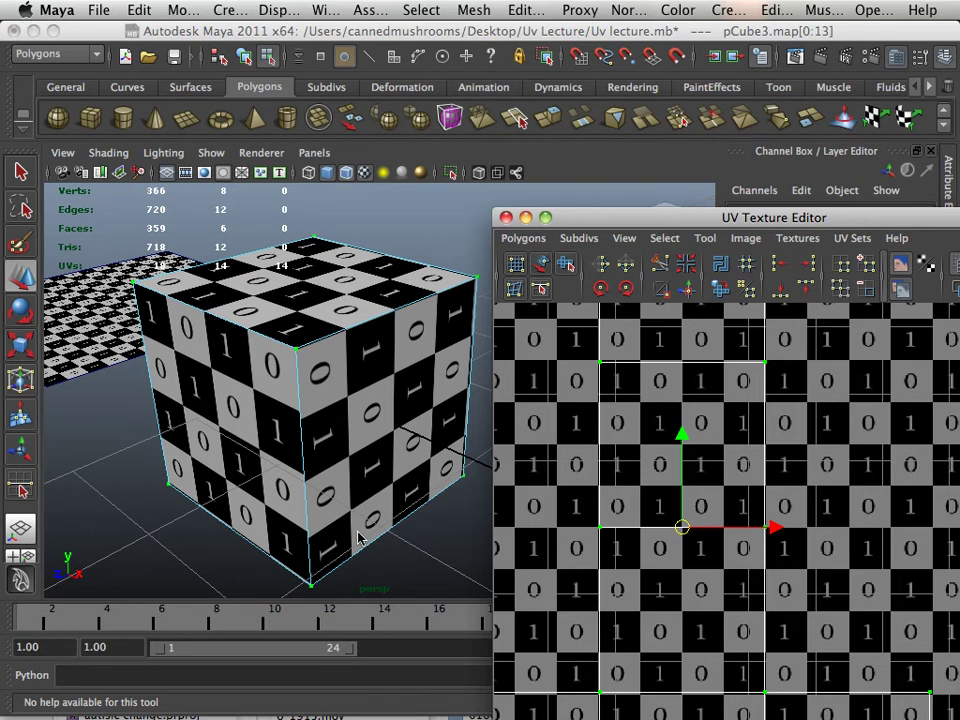
scroll(358, 537, up, 5)
scroll(358, 537, down, 7)
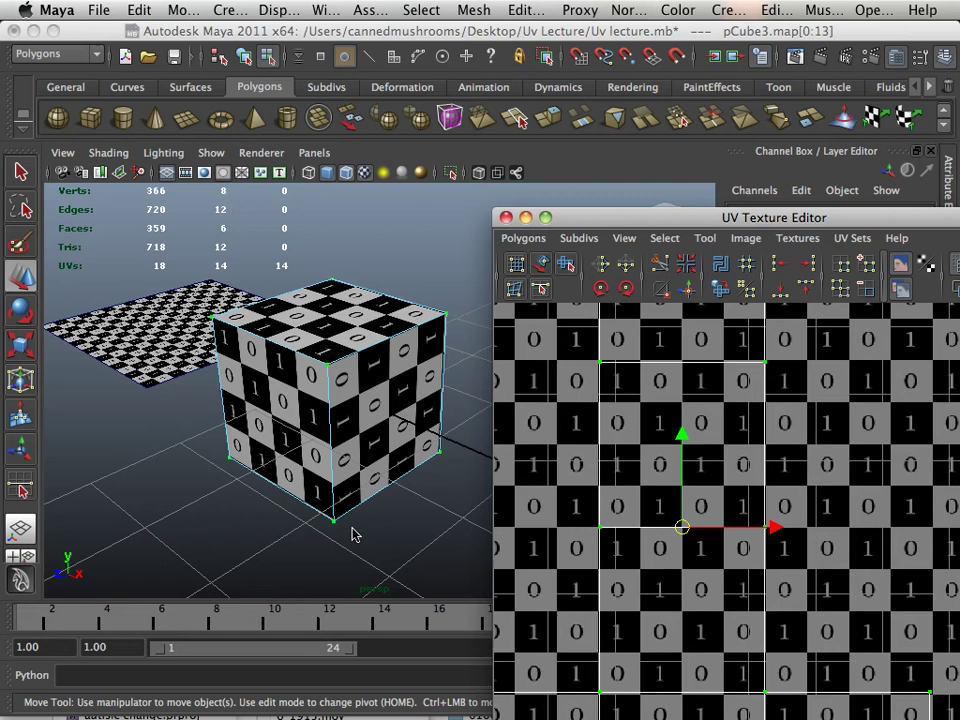
Bring the untextured cylinder beside the cube into view, select it and inspect its surface.
alt+middle_drag(402, 532, 256, 530)
alt+drag(256, 534, 380, 527)
alt+middle_drag(380, 528, 221, 516)
alt+drag(221, 516, 278, 485)
scroll(278, 485, down, 2)
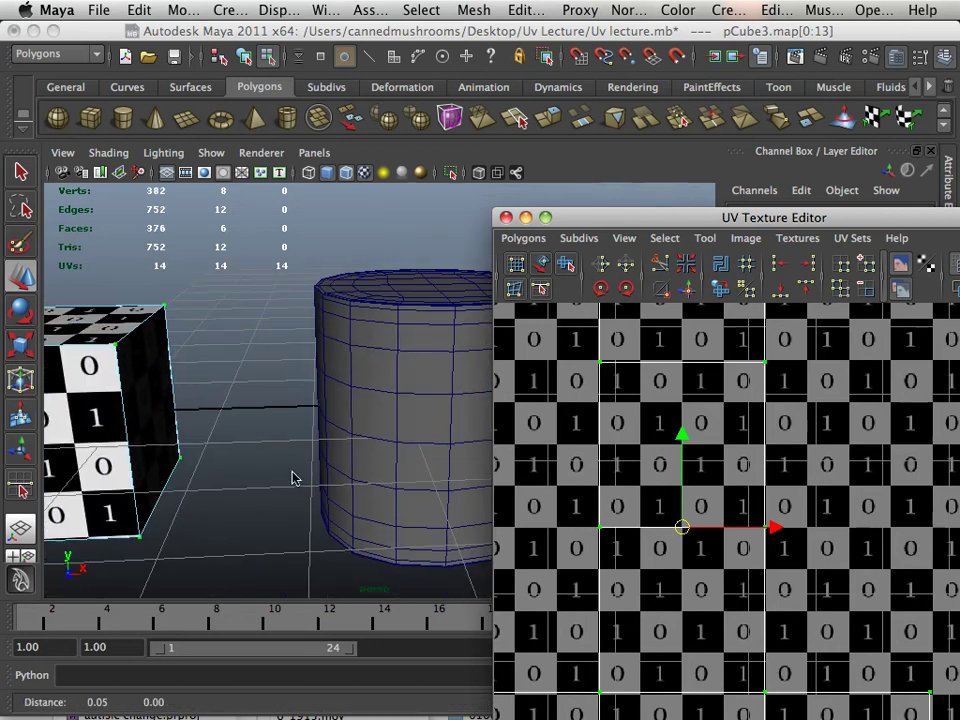
alt+middle_drag(294, 476, 269, 485)
click(290, 481)
alt+drag(322, 497, 315, 499)
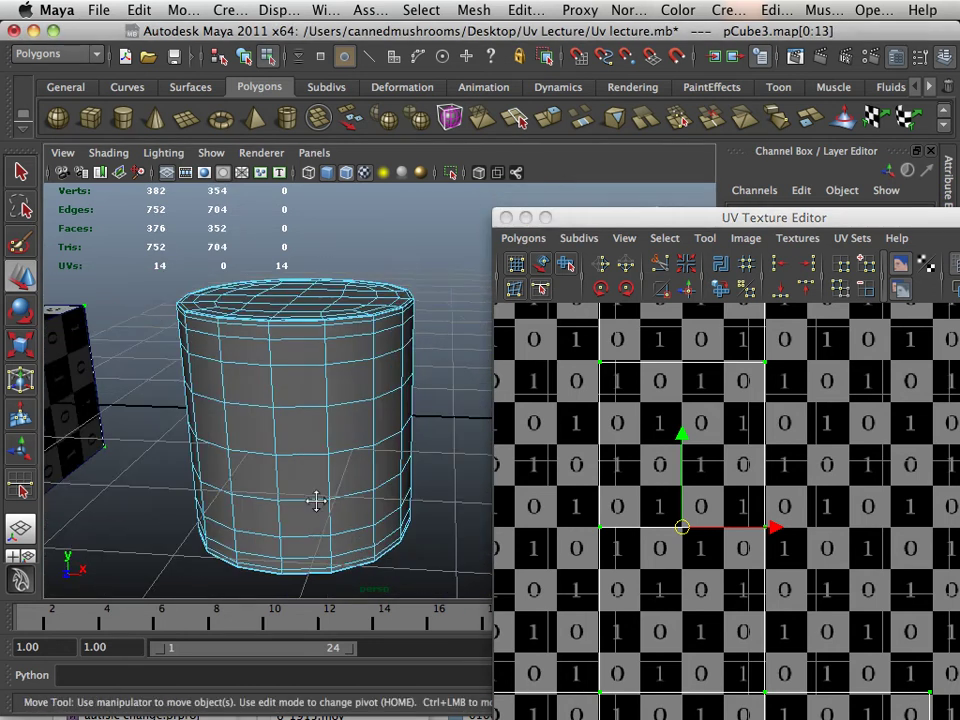
alt+middle_drag(315, 499, 362, 514)
alt+right_drag(362, 514, 402, 478)
alt+middle_drag(400, 478, 378, 436)
scroll(723, 515, down, 5)
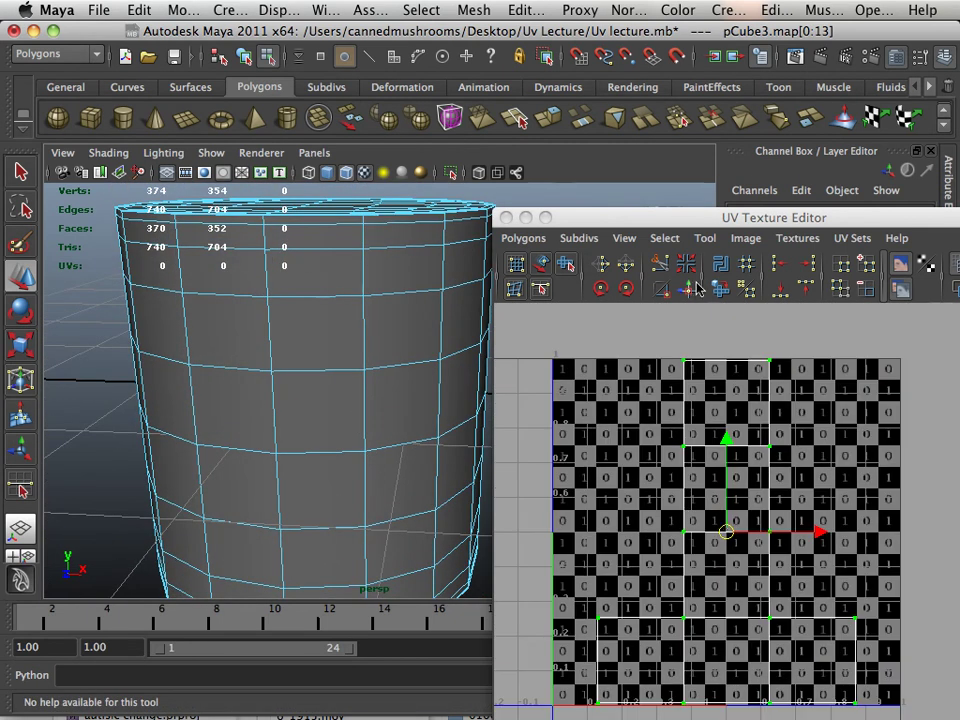
Move the UV Texture Editor over the viewport and cut the UVs along the edge between the cross's two uppermost squares.
drag(638, 216, 286, 69)
scroll(381, 317, up, 3)
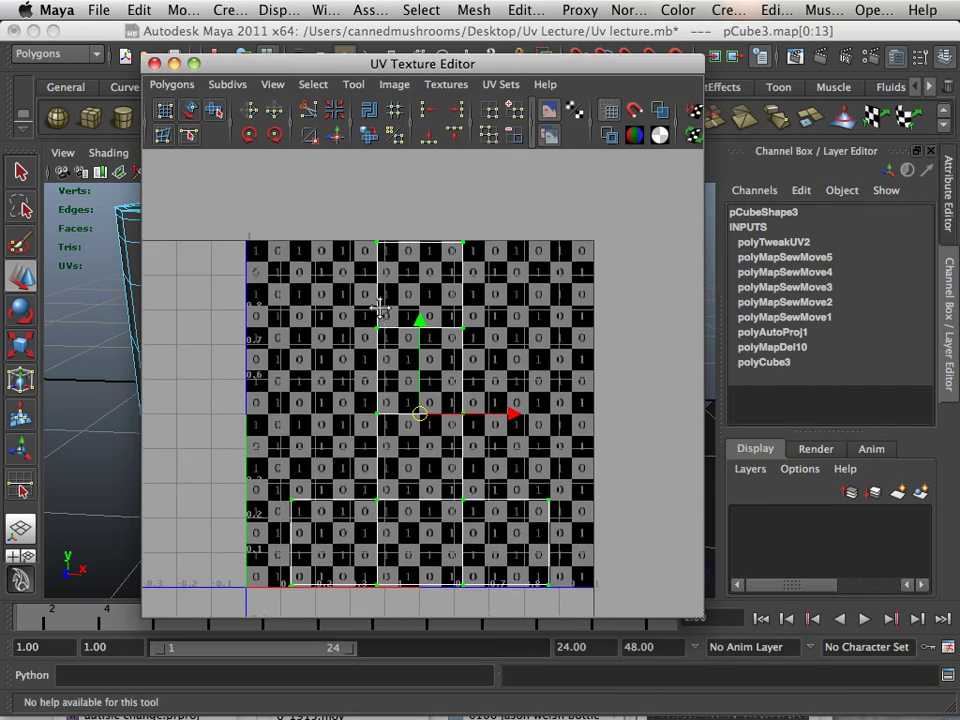
alt+middle_drag(465, 352, 508, 464)
scroll(474, 364, up, 4)
scroll(510, 456, up, 1)
scroll(510, 457, up, 1)
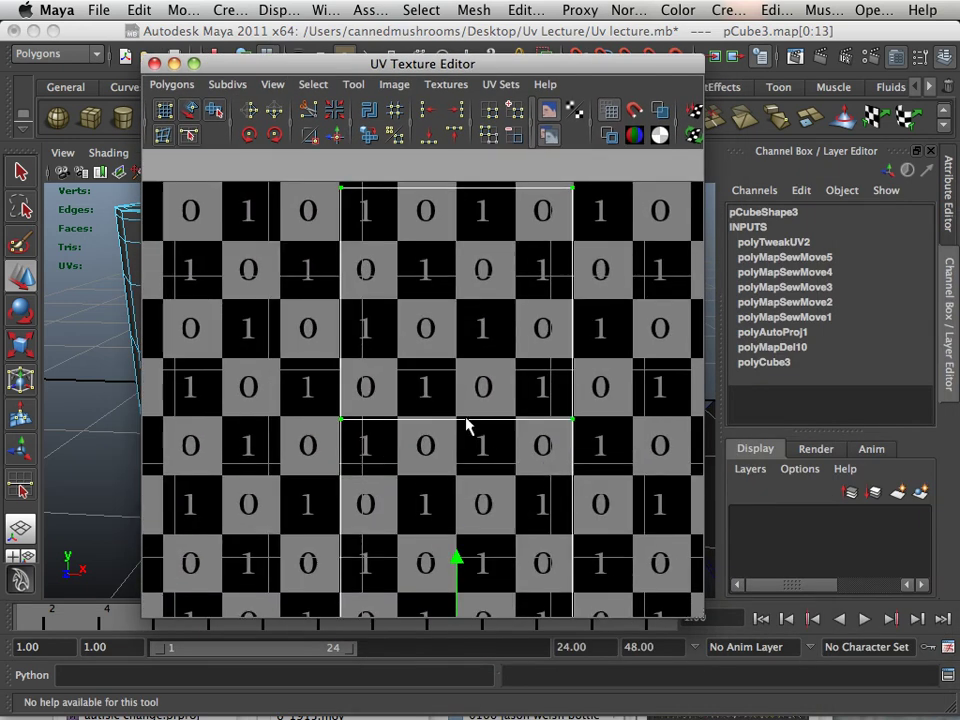
right_drag(470, 428, 474, 380)
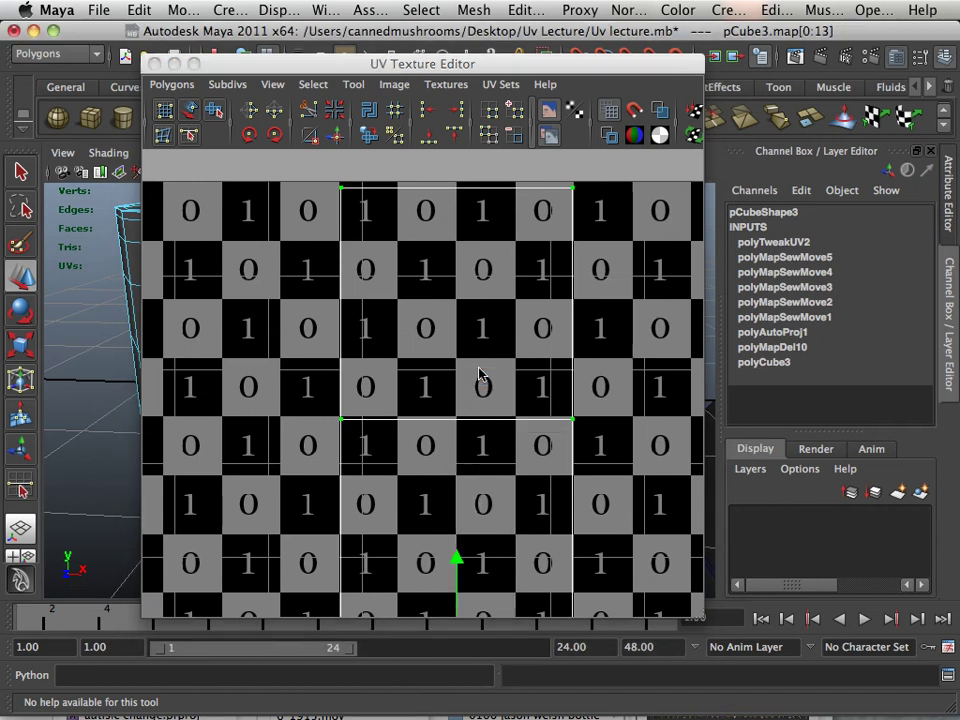
drag(489, 381, 432, 410)
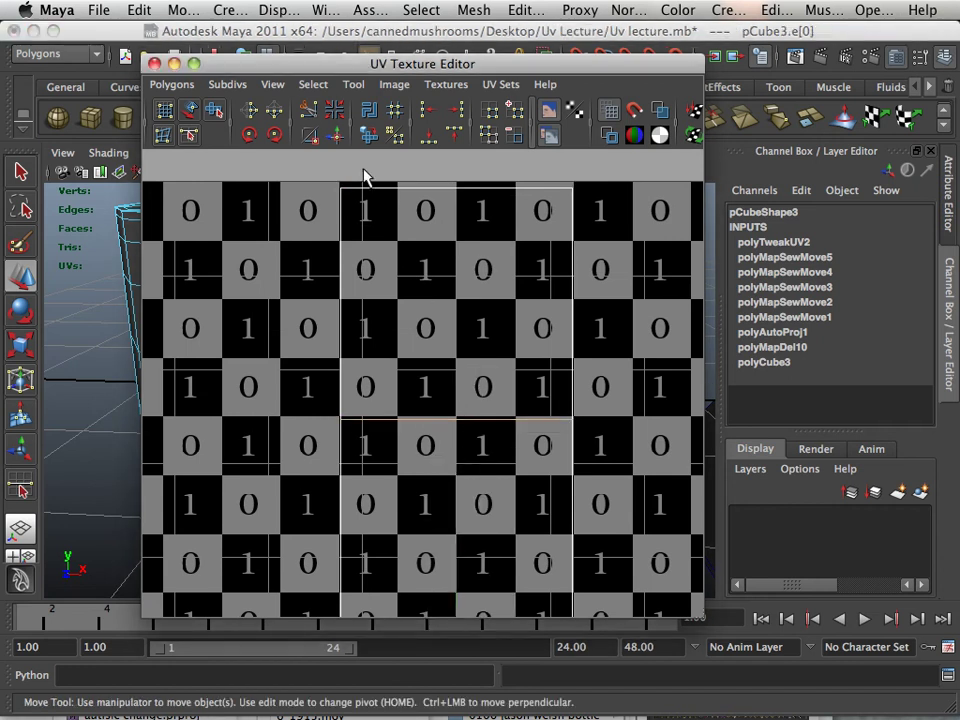
click(306, 116)
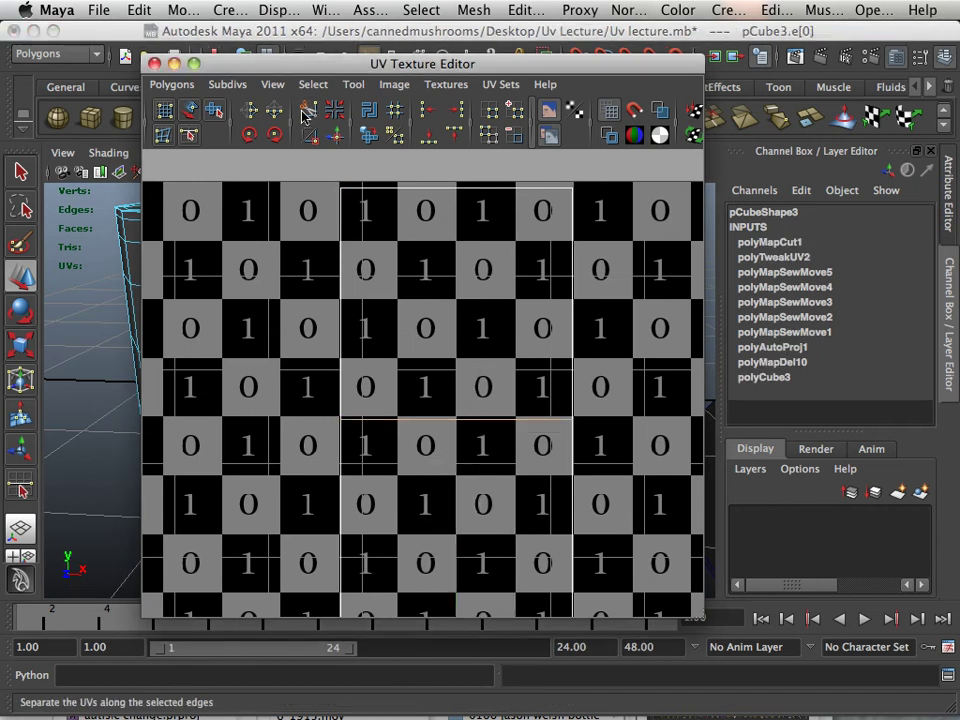
Clear the edge selection, return to the cube and switch to UV component selection.
click(363, 217)
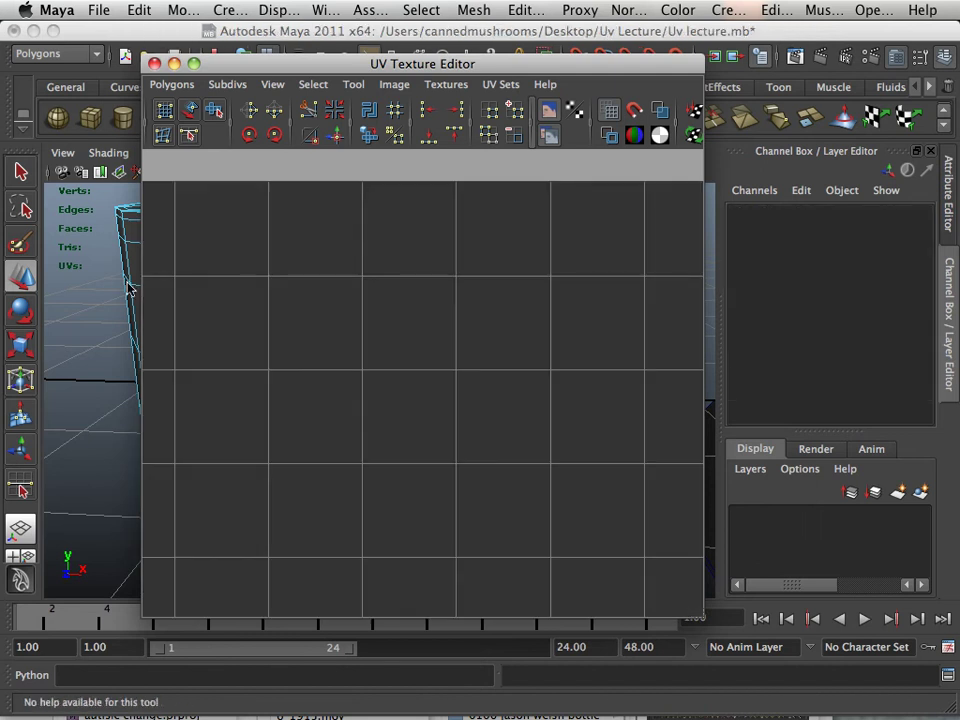
click(96, 288)
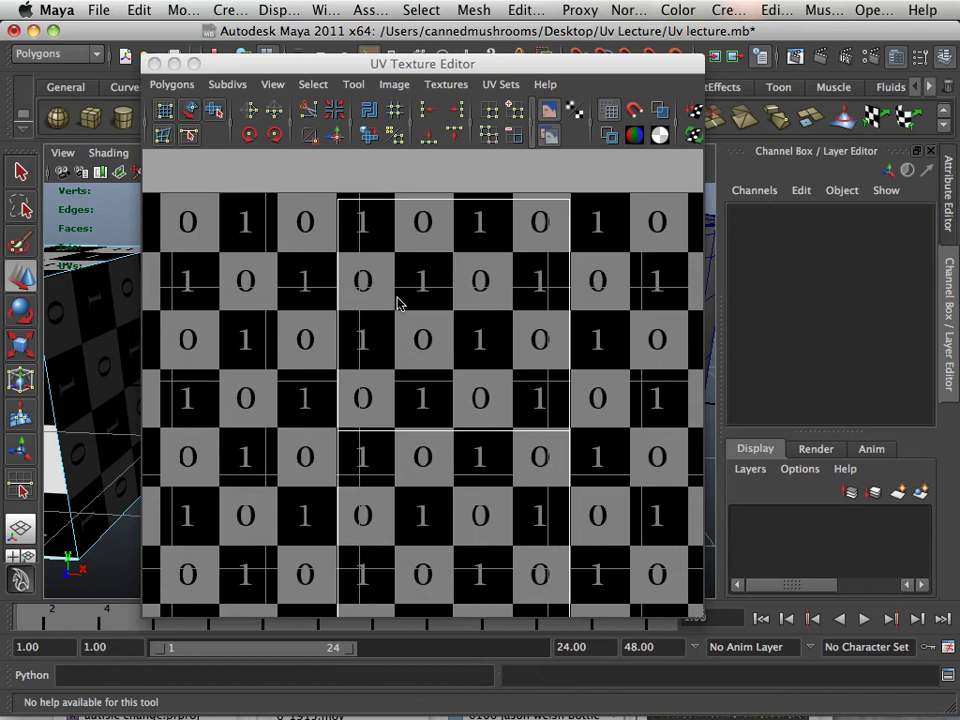
right_drag(392, 298, 445, 299)
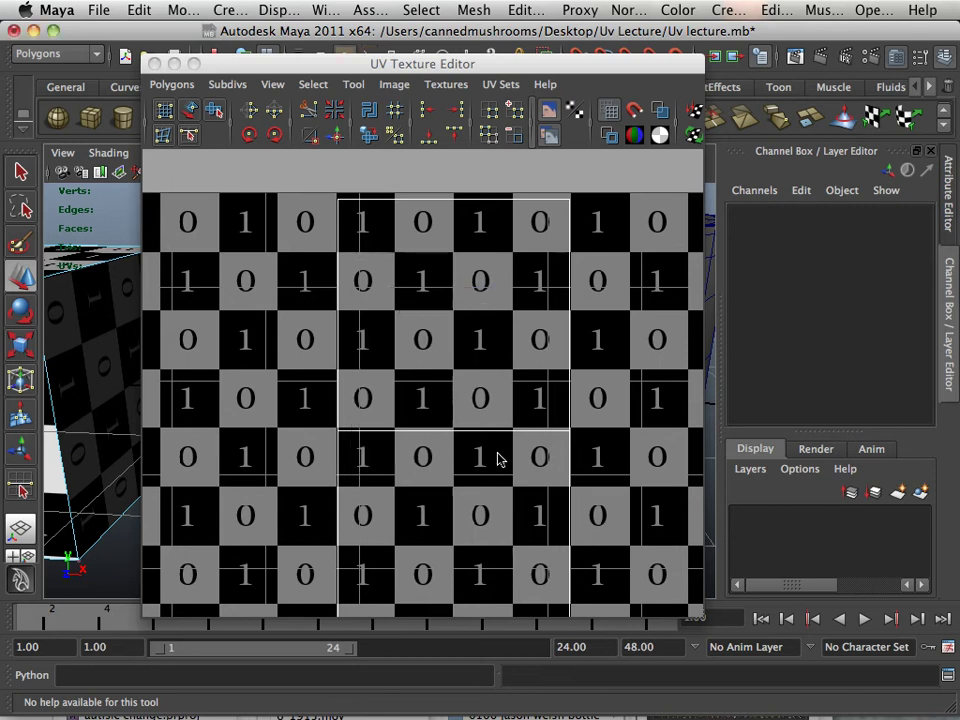
Try moving a single upper corner UV of the cut-off square inward, and undo the move.
click(339, 201)
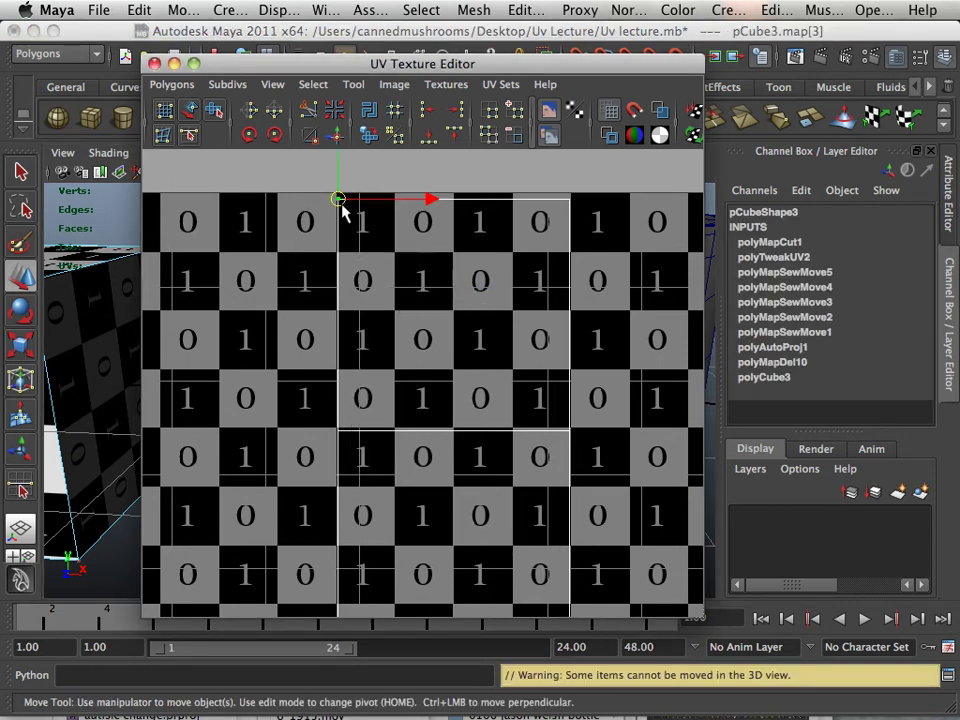
drag(339, 201, 398, 249)
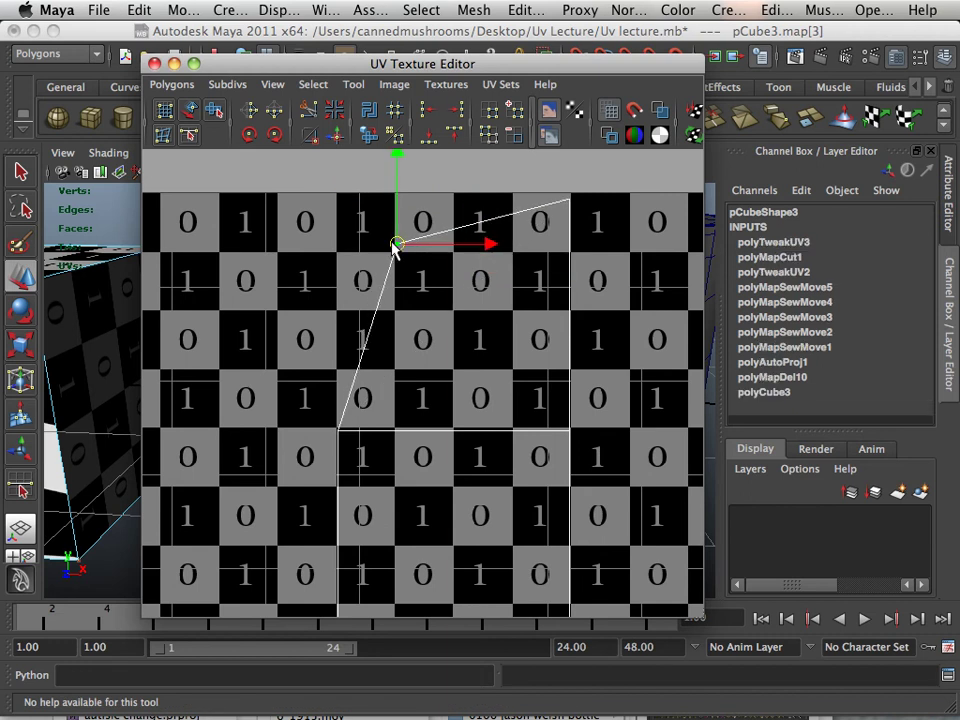
key(ctrl+z)
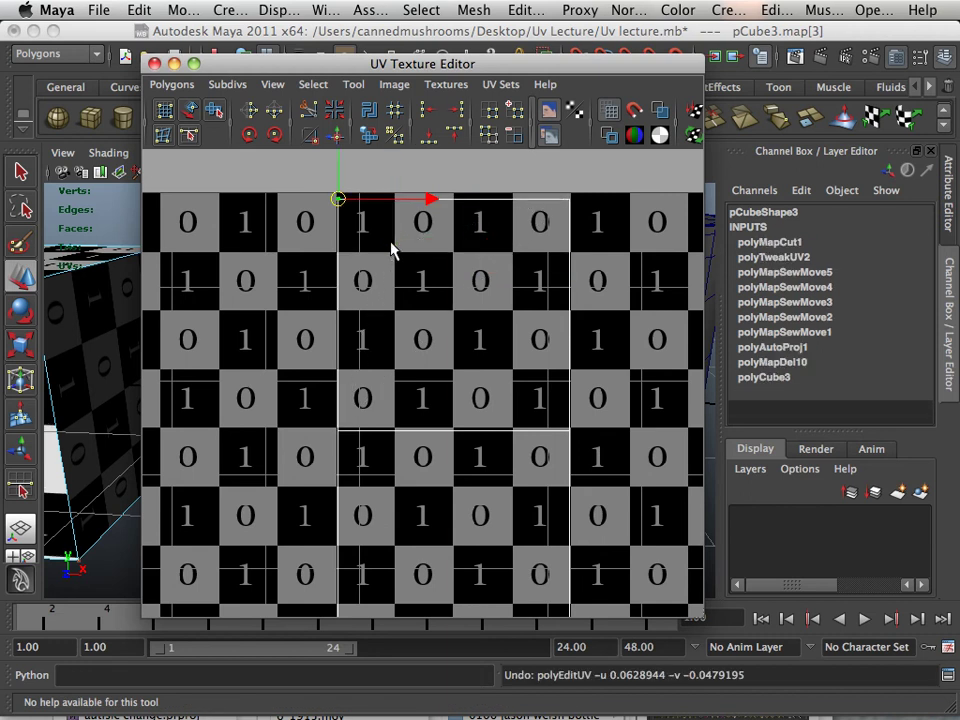
Shift the cut-off top square slightly up, away from the rest of the column, using the Move UV Shell tool.
click(189, 110)
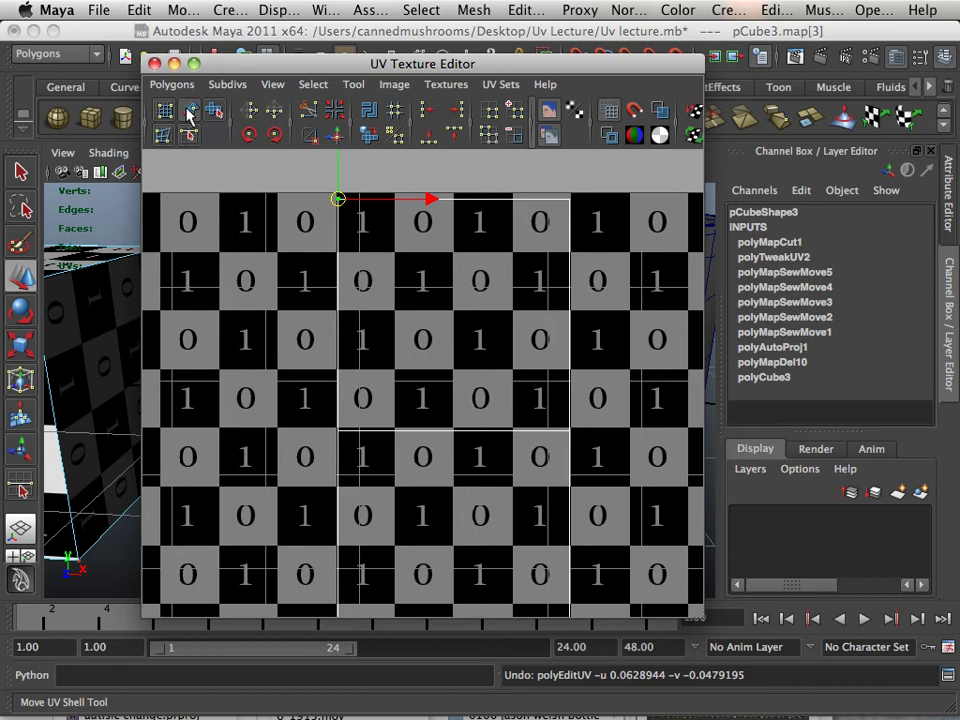
click(568, 207)
mouse_move(462, 312)
mouse_down()
mouse_move(221, 313)
mouse_move(491, 300)
mouse_move(456, 297)
mouse_move(319, 303)
mouse_move(543, 315)
mouse_move(392, 287)
mouse_move(486, 289)
mouse_move(457, 280)
mouse_move(452, 303)
mouse_up()
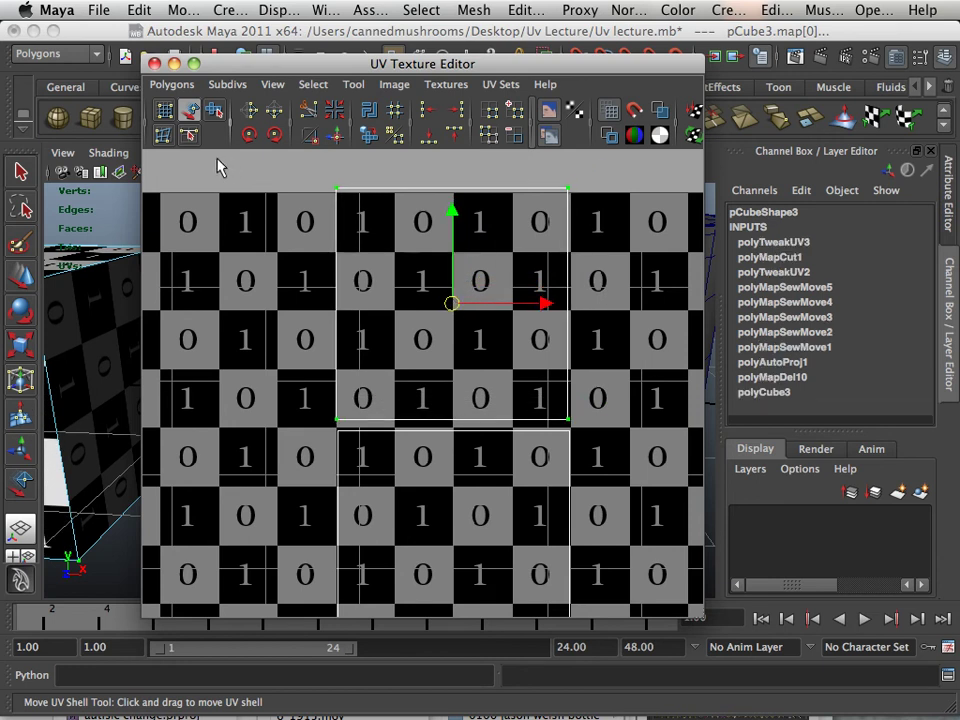
Select one corner UV of the detached square, convert the selection to its shell and move it further up with the Move tool.
click(22, 274)
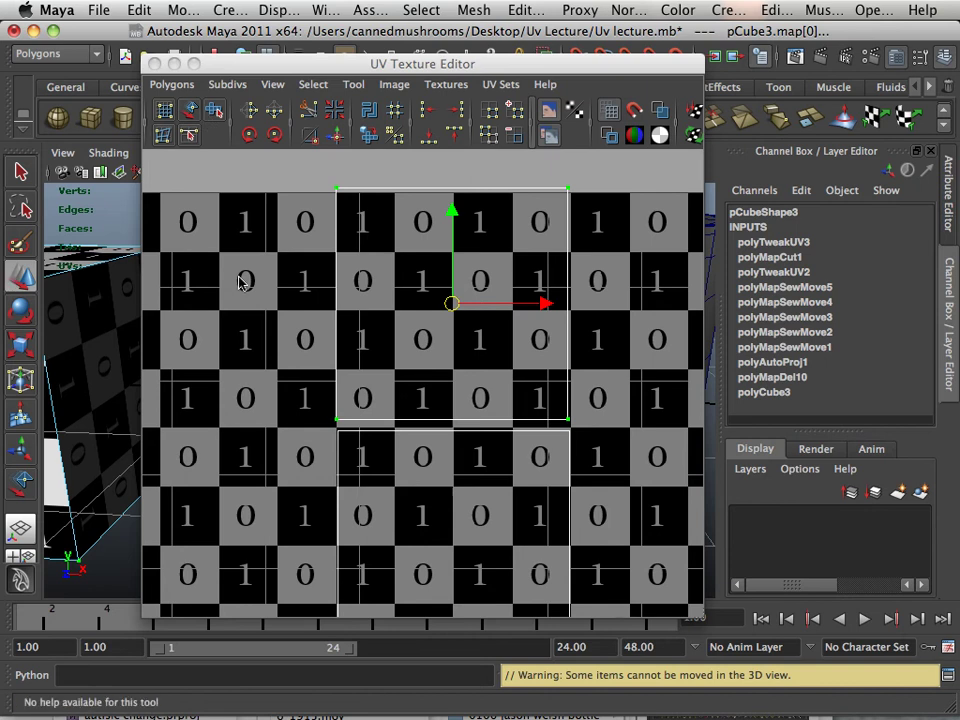
click(321, 171)
click(340, 217)
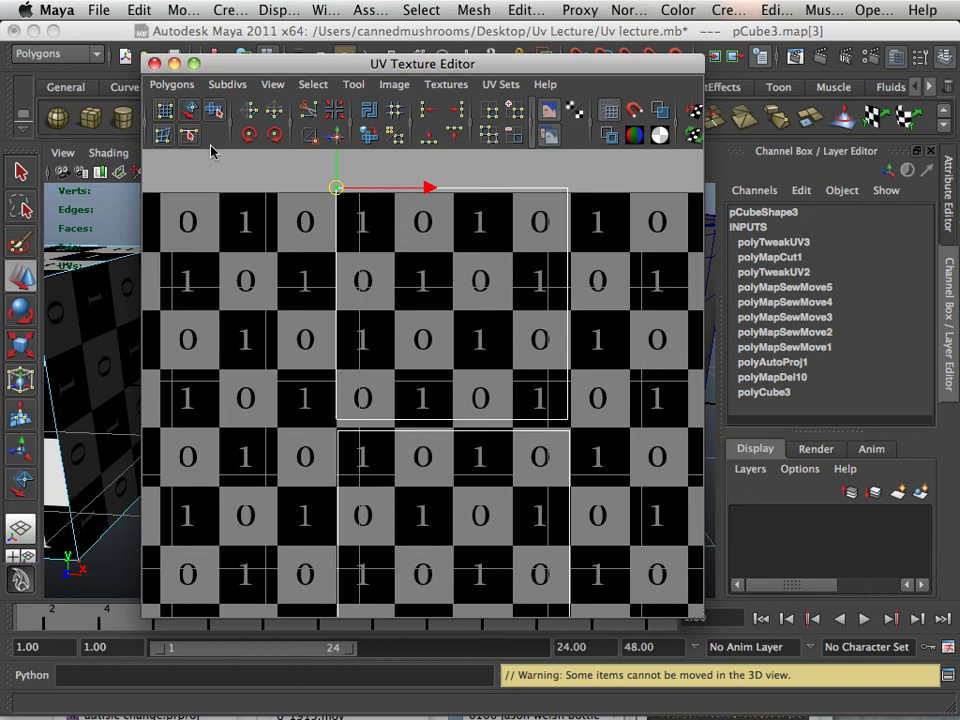
ctrl+right_click(335, 198)
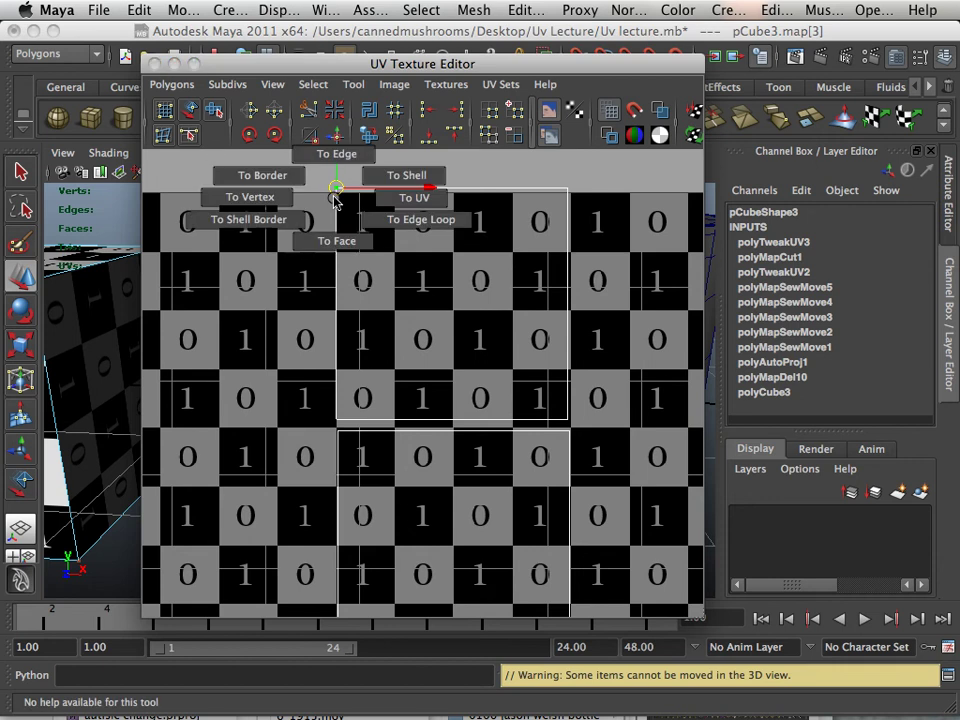
ctrl+right_drag(335, 198, 405, 178)
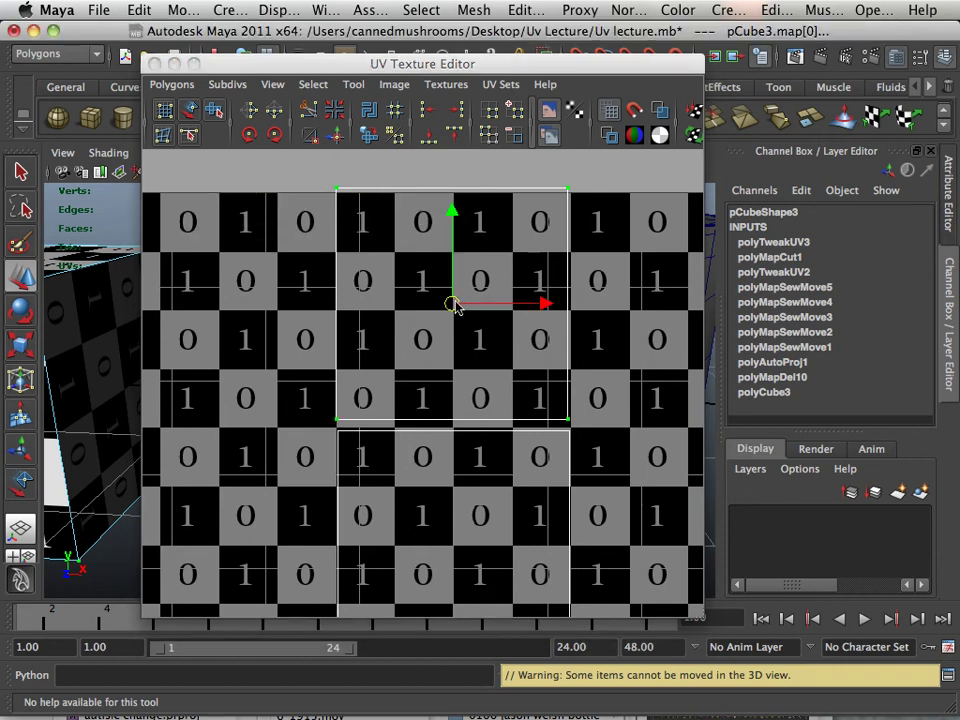
drag(455, 307, 455, 275)
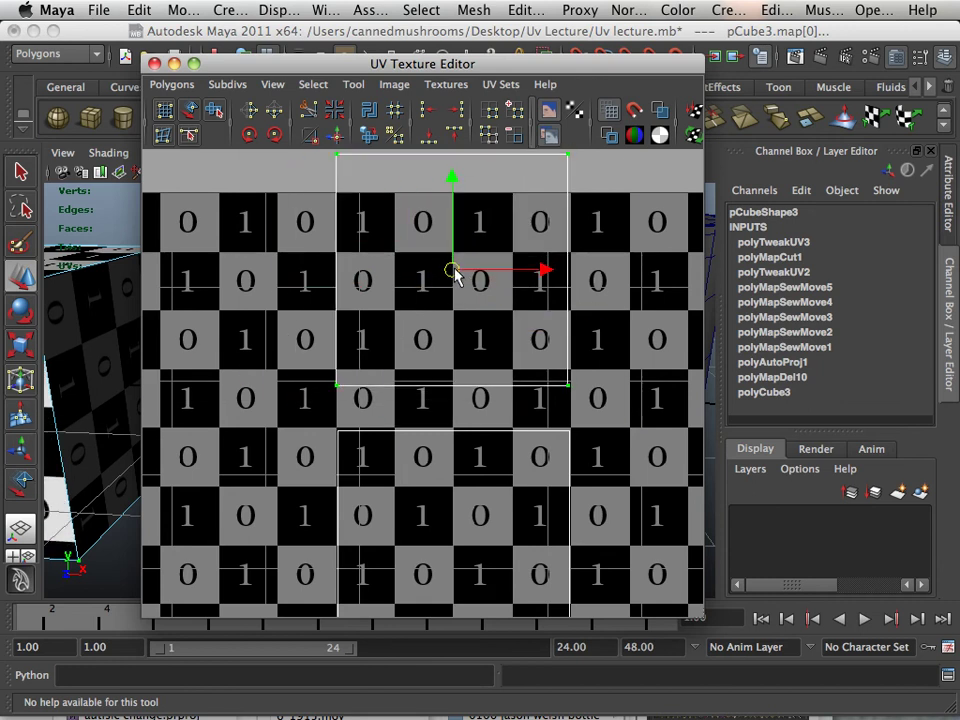
Clear the selection and box-select all four UVs of the detached top square.
alt+right_drag(514, 296, 443, 285)
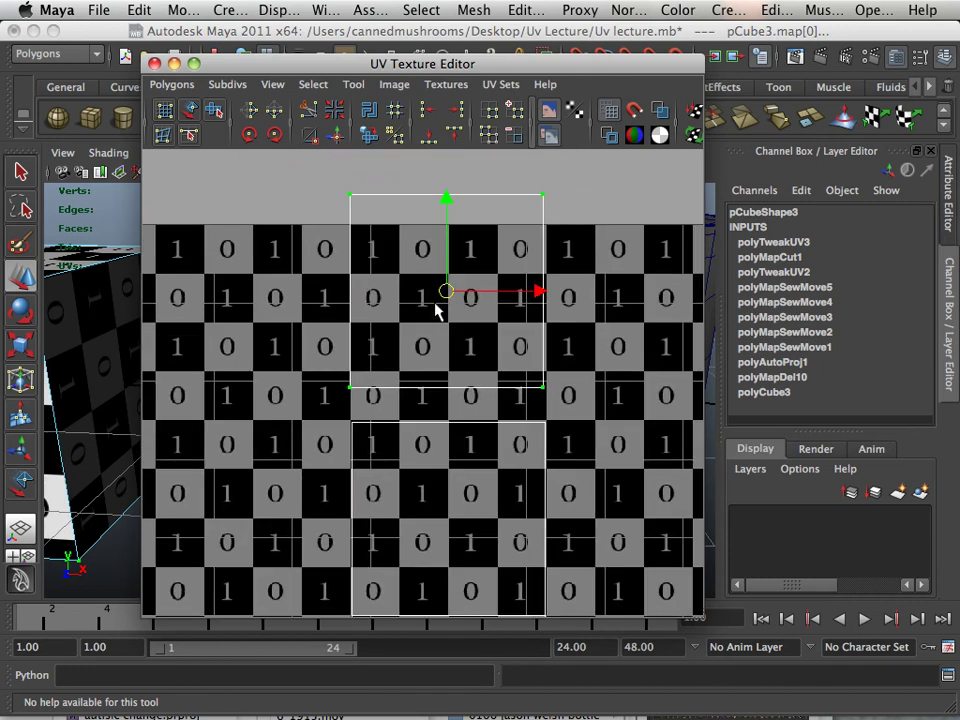
click(440, 294)
drag(317, 176, 575, 405)
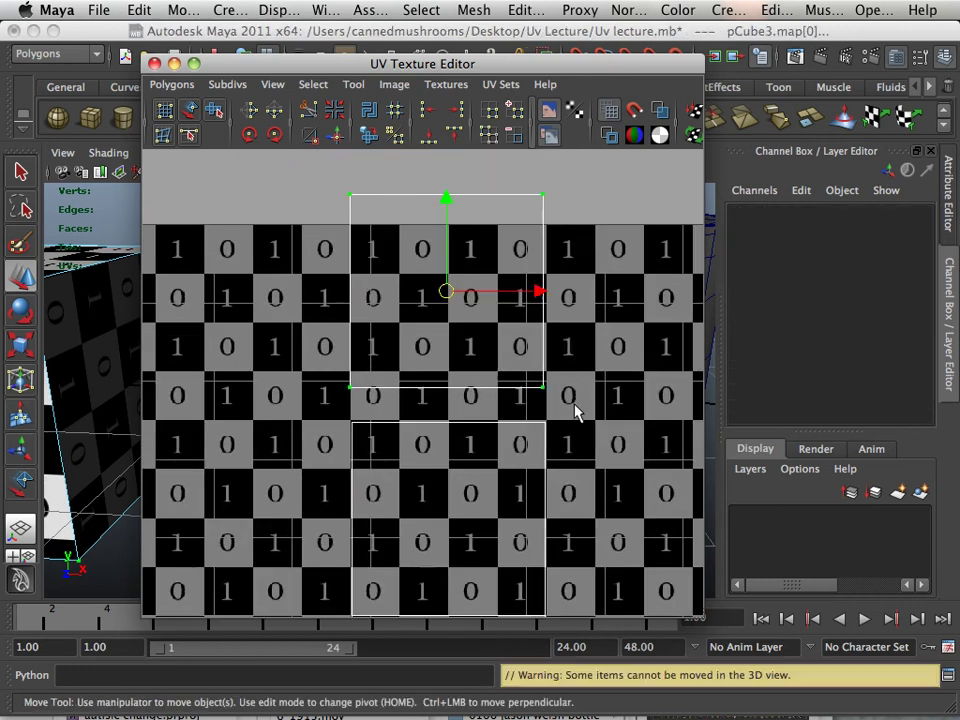
Move the detached top square further up, try rejoining its lower edge with Move and Sew, and undo the sew.
drag(463, 296, 452, 231)
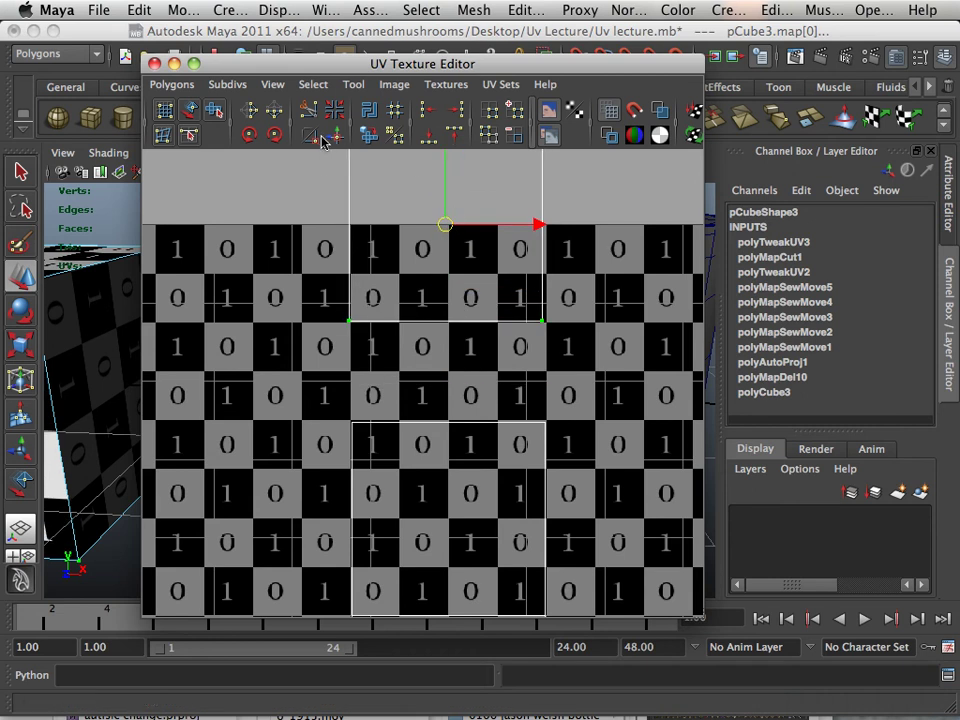
right_drag(452, 322, 450, 288)
click(420, 343)
click(336, 141)
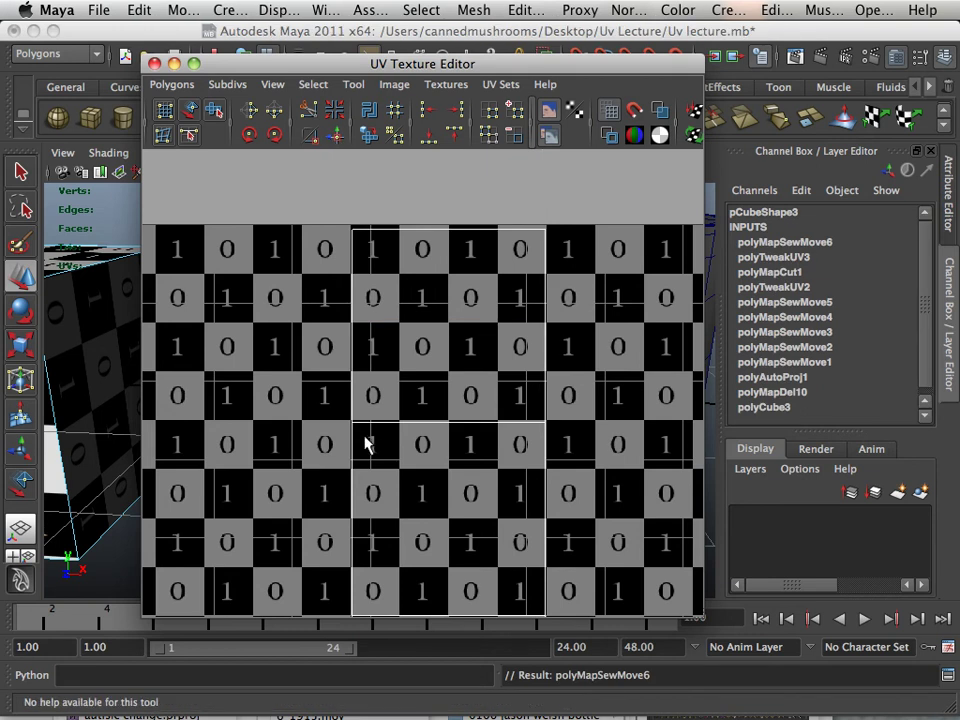
key(super+z)
click(380, 376)
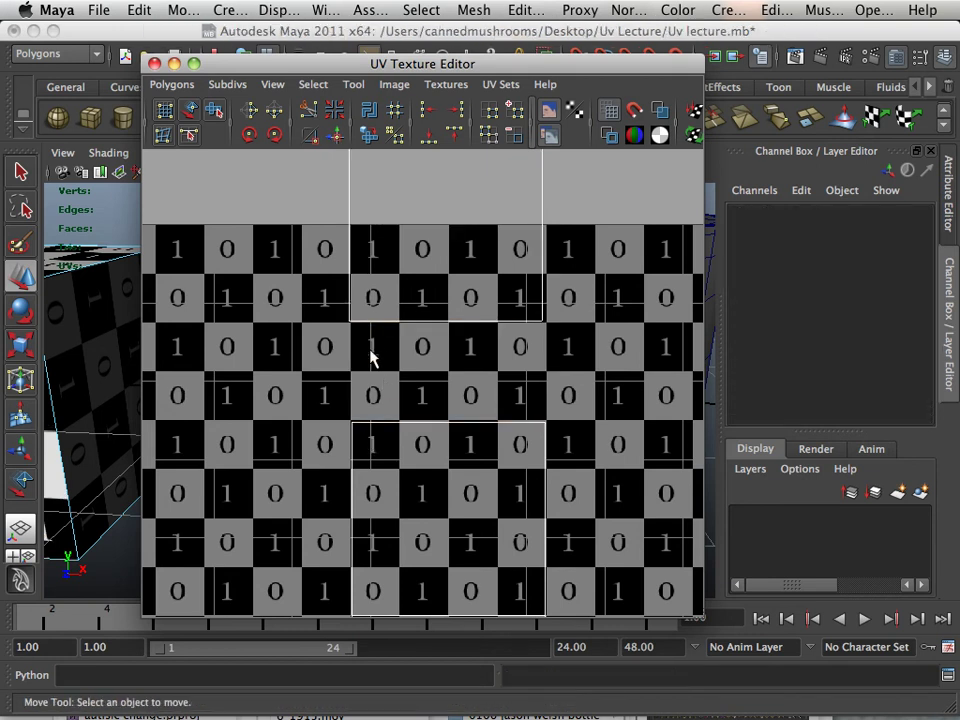
Try sewing the detached square's lower edge to the column with plain Sew UV Edges, and undo the sew.
click(417, 328)
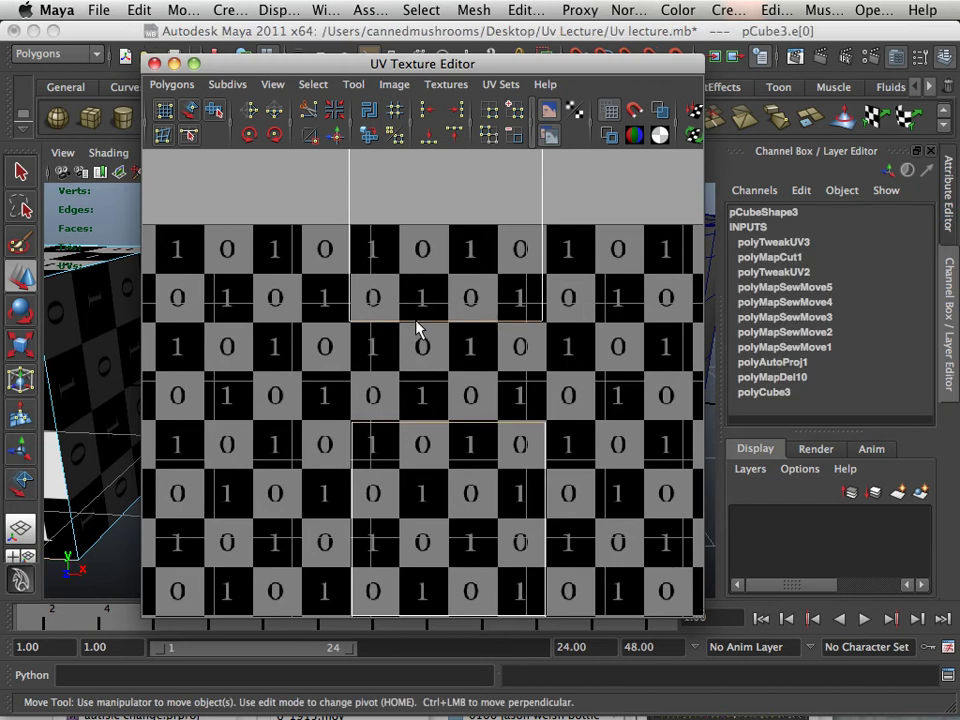
click(313, 143)
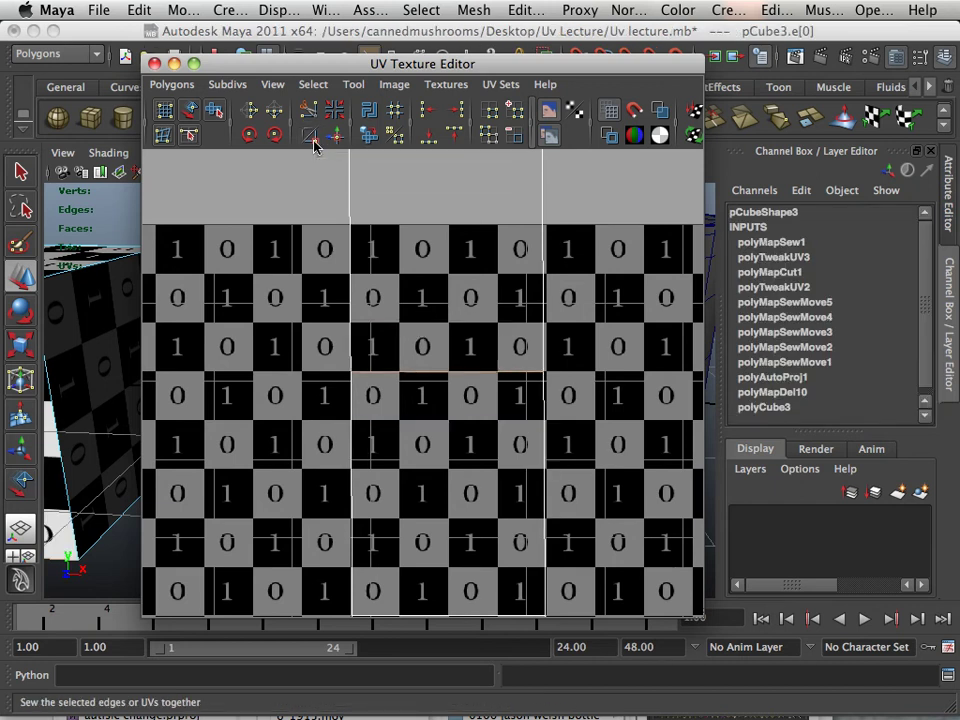
alt+middle_drag(440, 311, 460, 377)
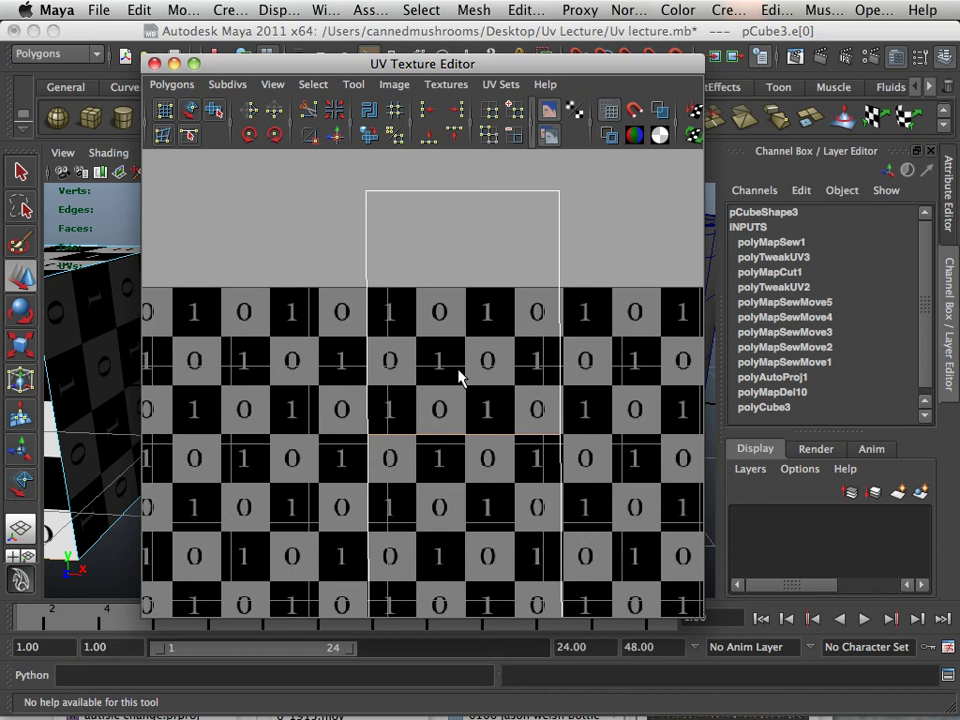
alt+right_drag(457, 370, 342, 328)
alt+middle_drag(422, 361, 425, 326)
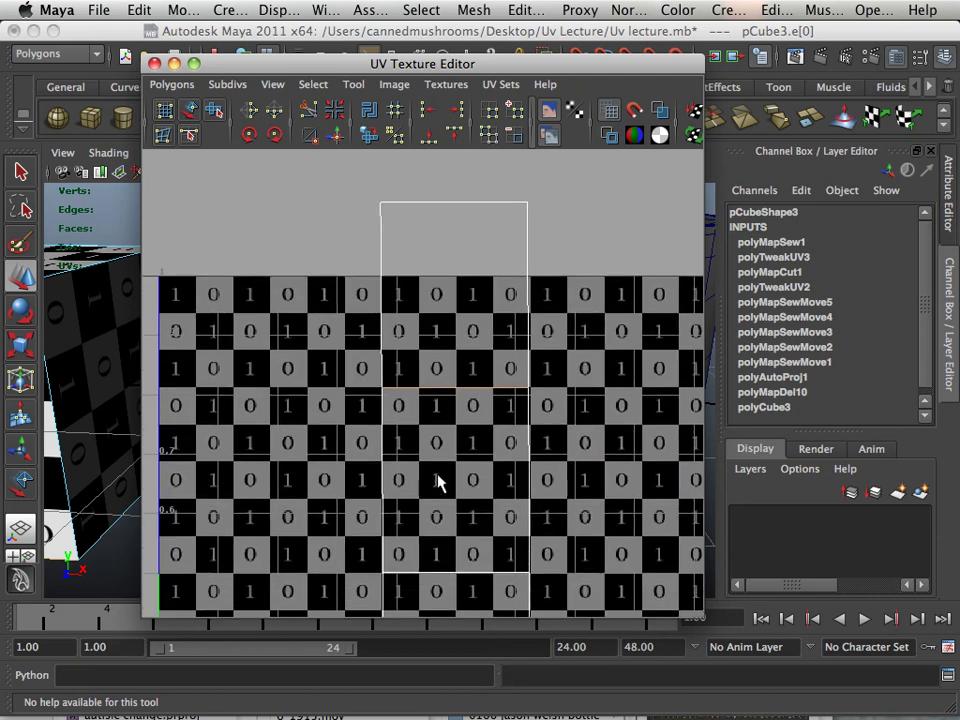
alt+middle_drag(440, 483, 352, 430)
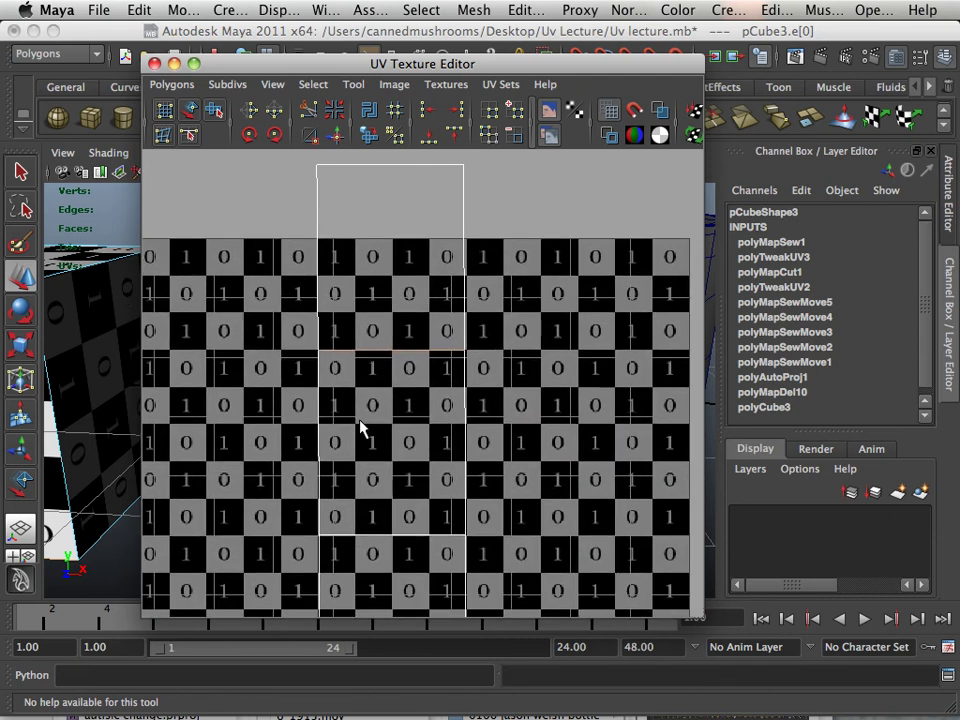
alt+middle_drag(416, 405, 424, 403)
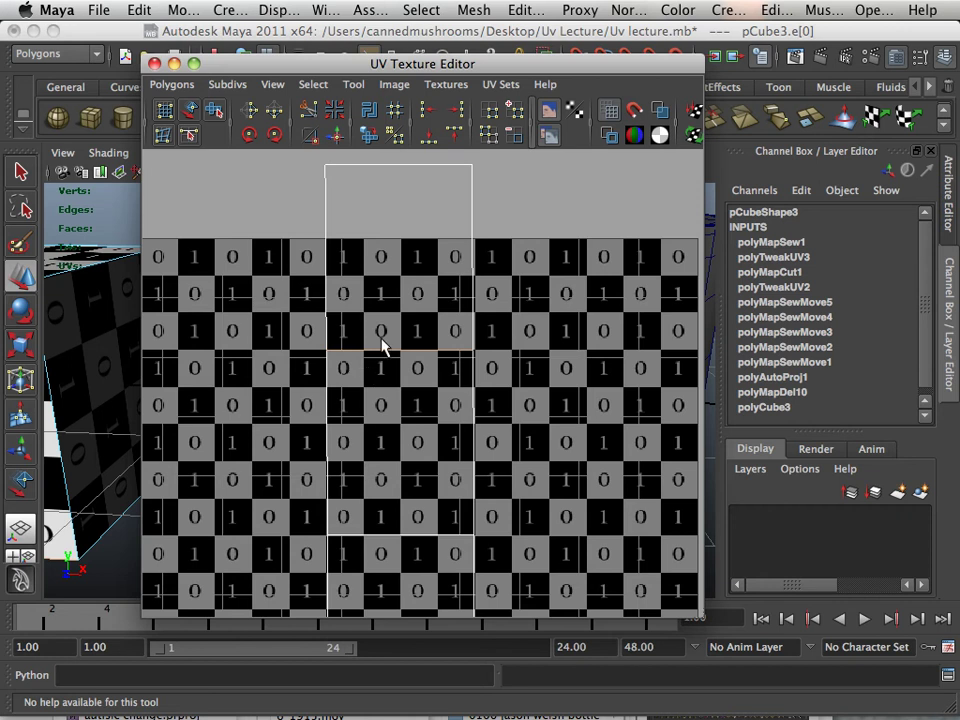
key(ctrl+z)
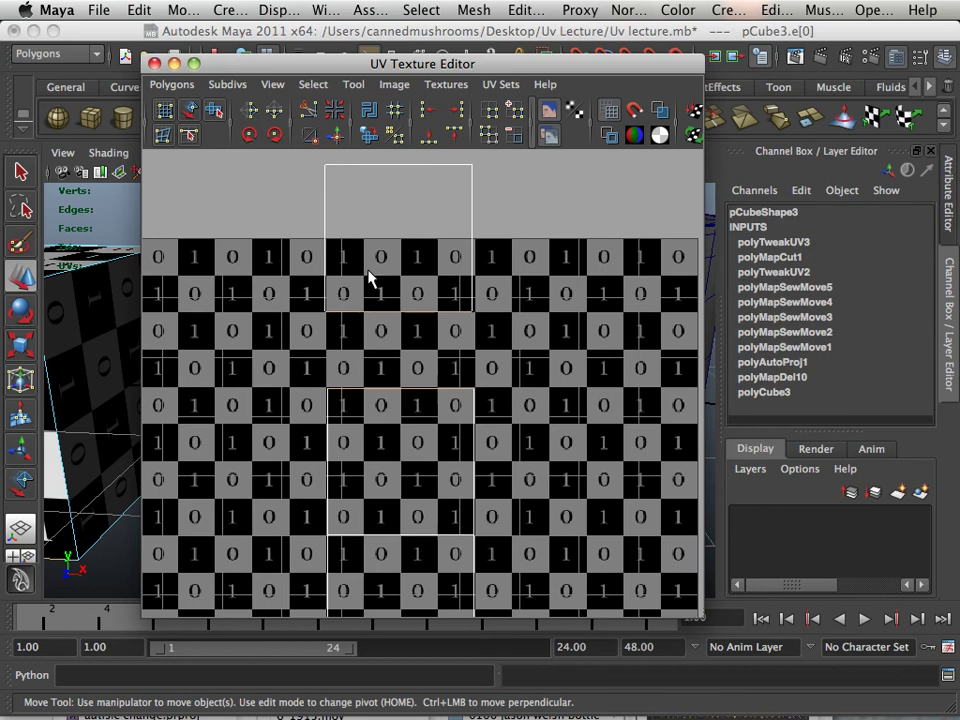
Repeat the plain sew of the shared edge twice, undoing it each time, and clear the edge selection.
click(315, 141)
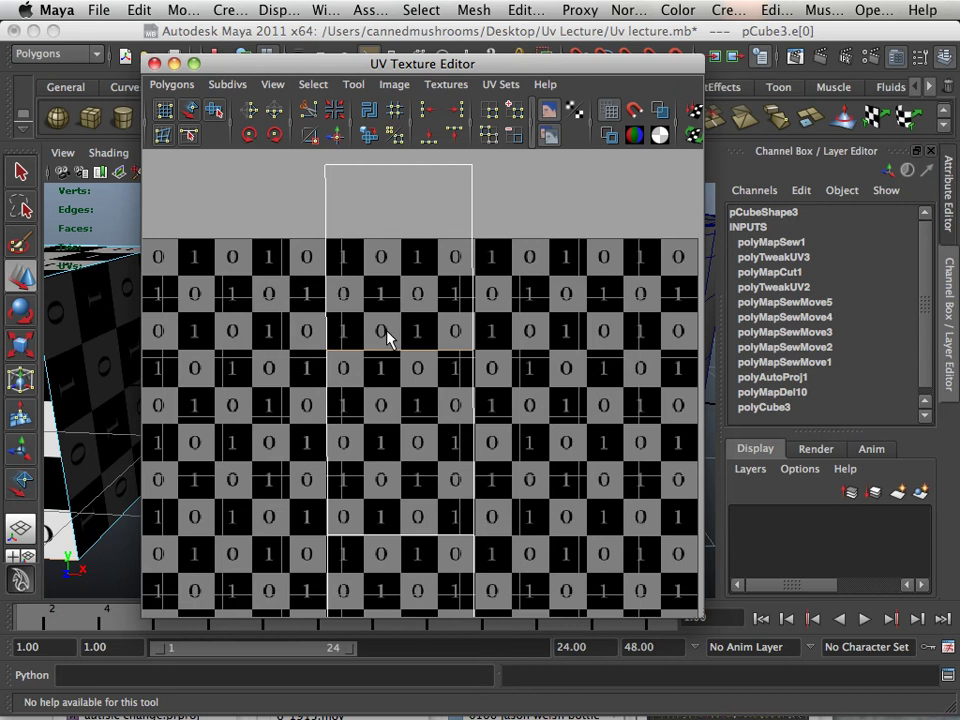
key(ctrl+z)
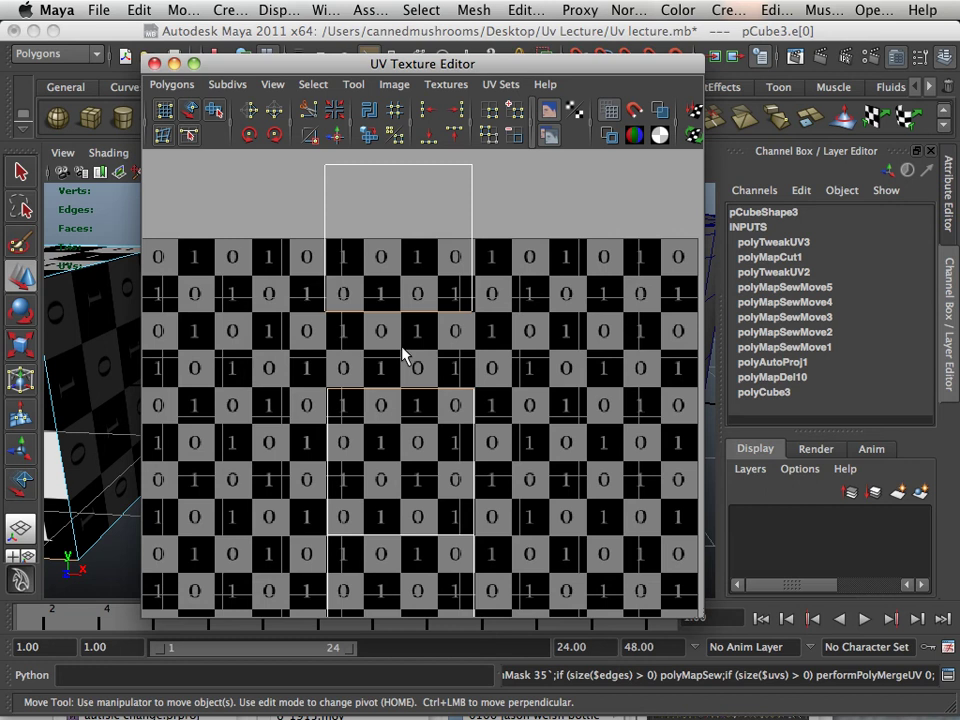
click(310, 136)
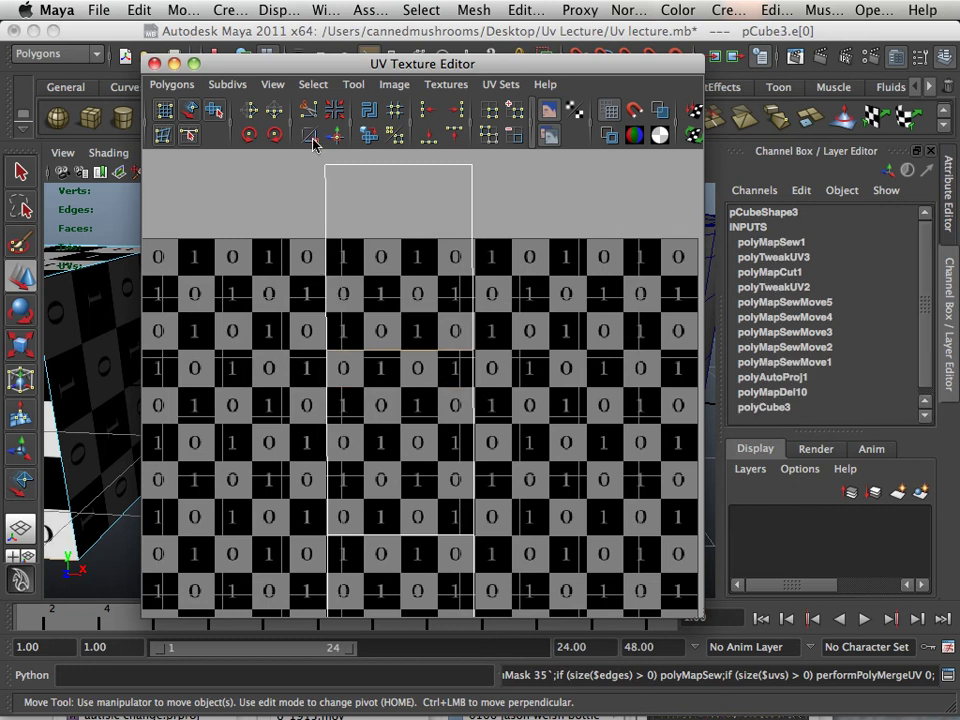
key(super+z)
click(374, 342)
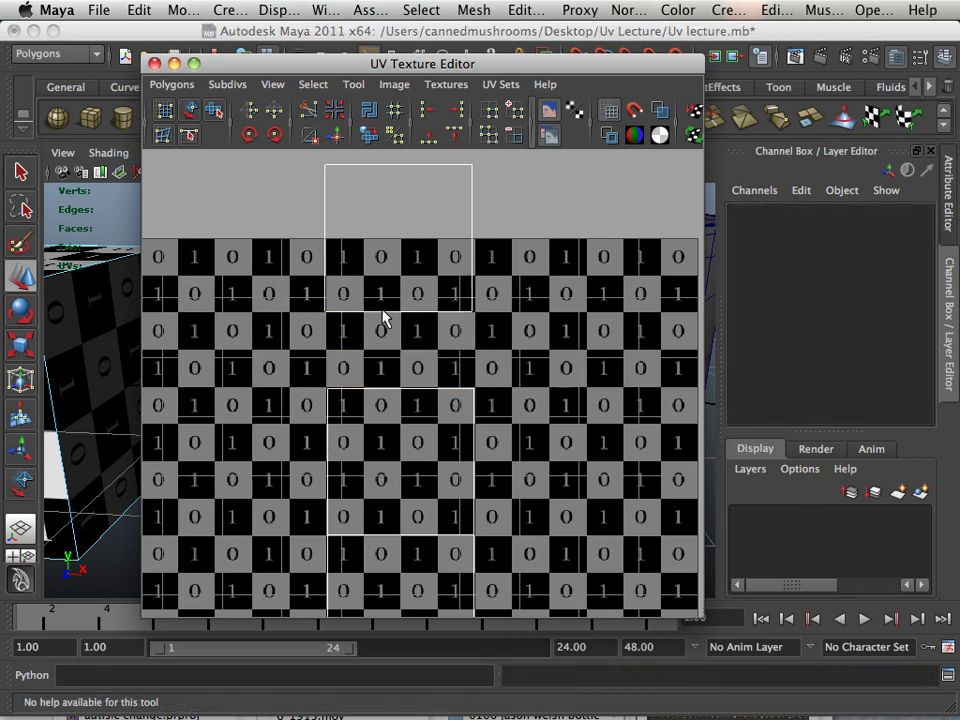
Rejoin the detached square to the top of the column by its lower edge with Move and Sew UV Edges.
click(383, 315)
click(336, 135)
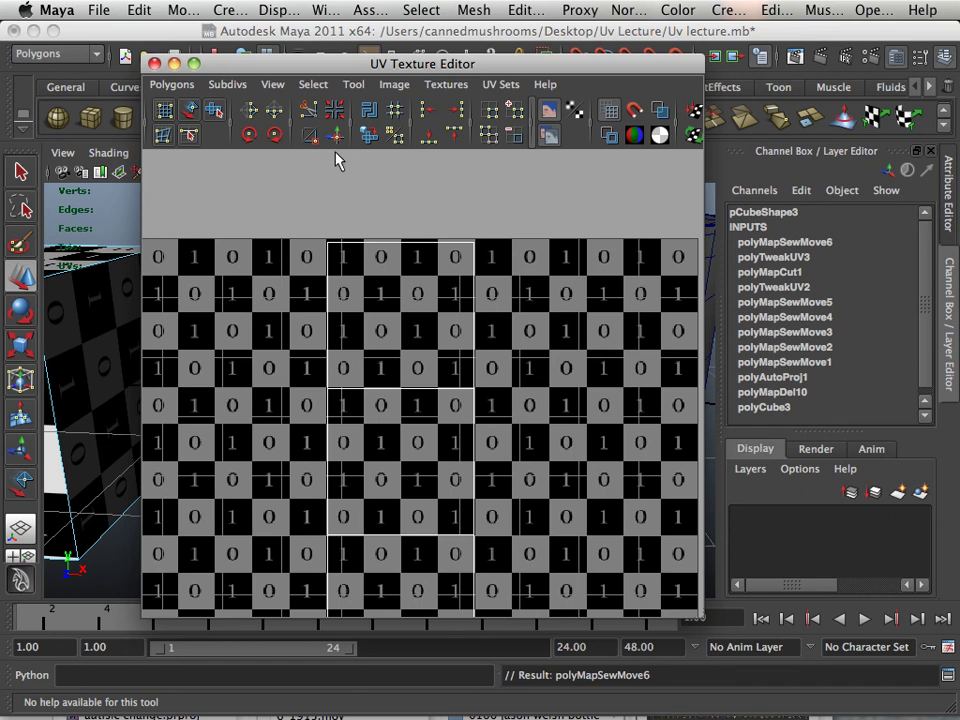
scroll(336, 160, down, 5)
Select all UVs of the cross and move the whole shell outside the texture square, up and to the right.
right_click(404, 362)
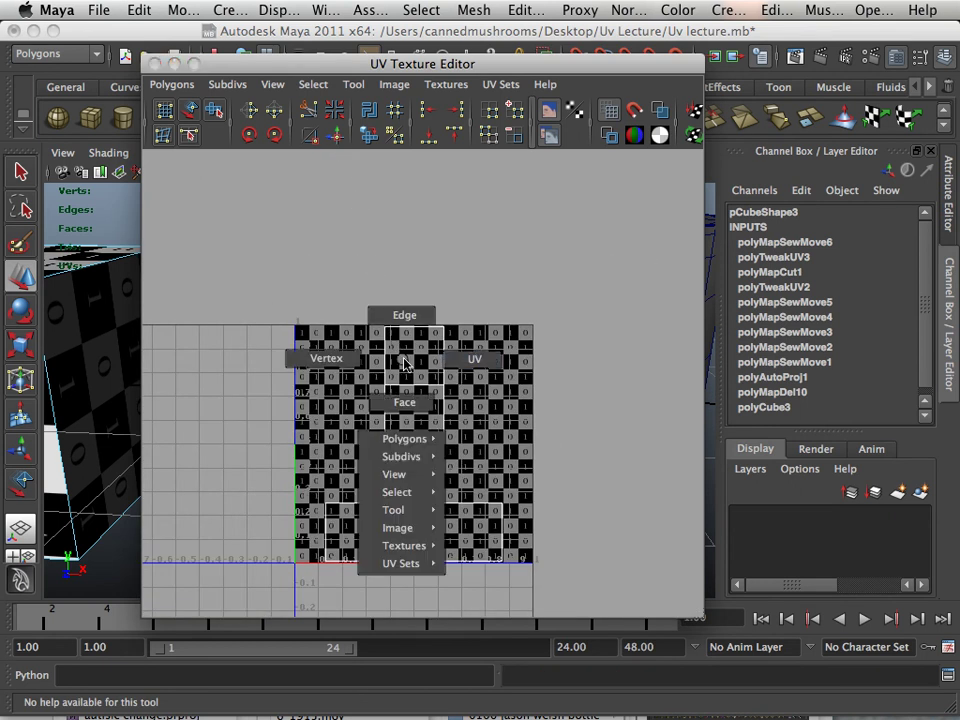
right_drag(404, 362, 471, 358)
drag(257, 294, 560, 622)
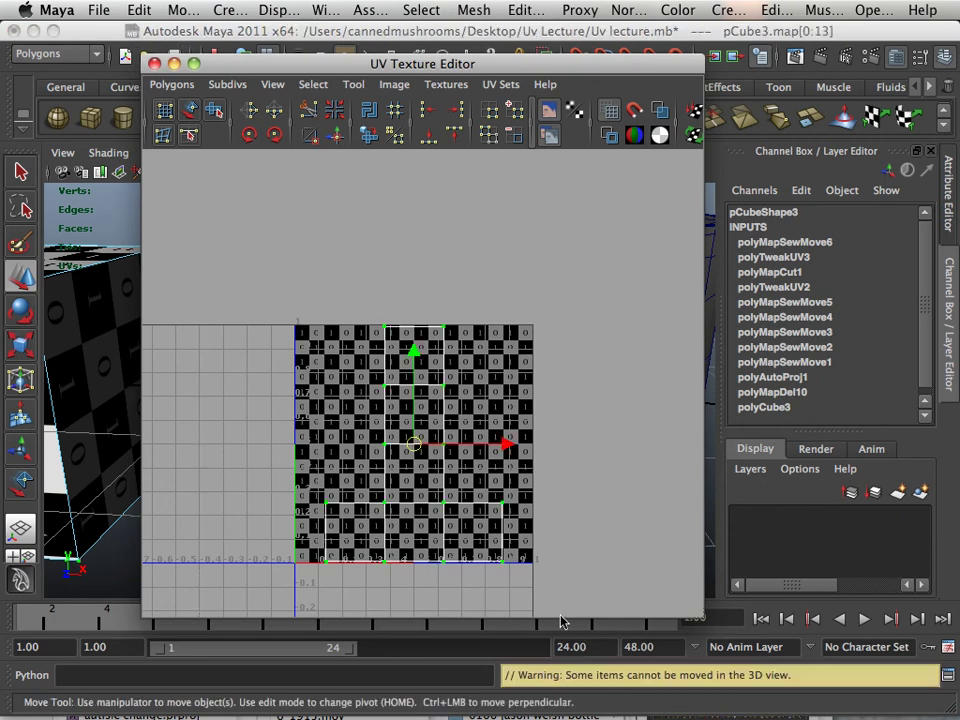
drag(415, 446, 641, 258)
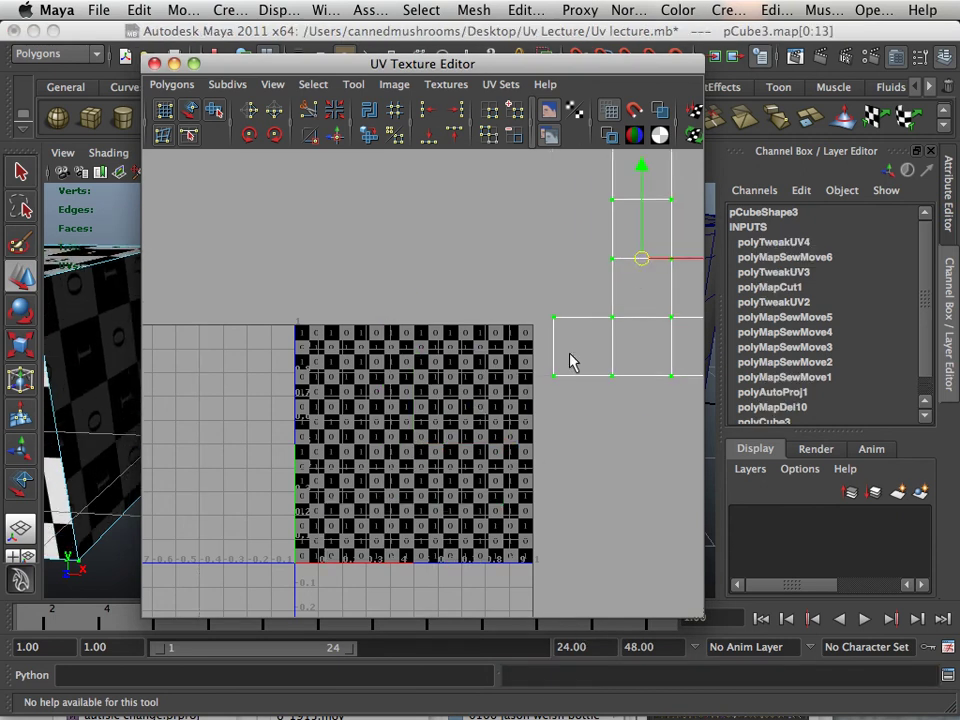
alt+middle_drag(473, 377, 405, 388)
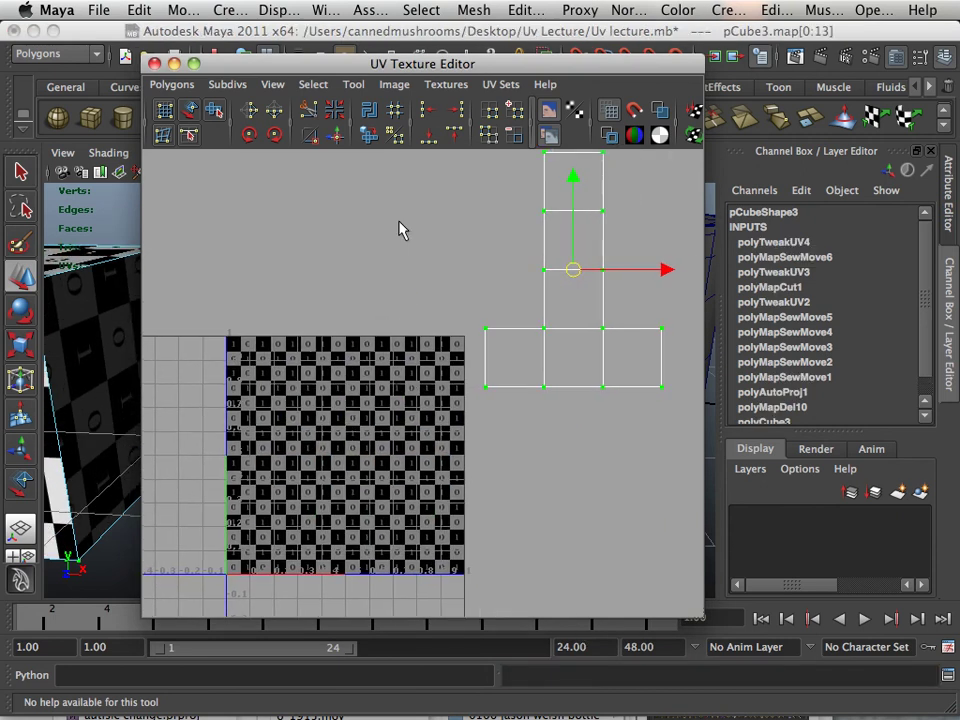
Fit the whole cross shell back into the texture square with the automatic UV Layout command.
click(371, 119)
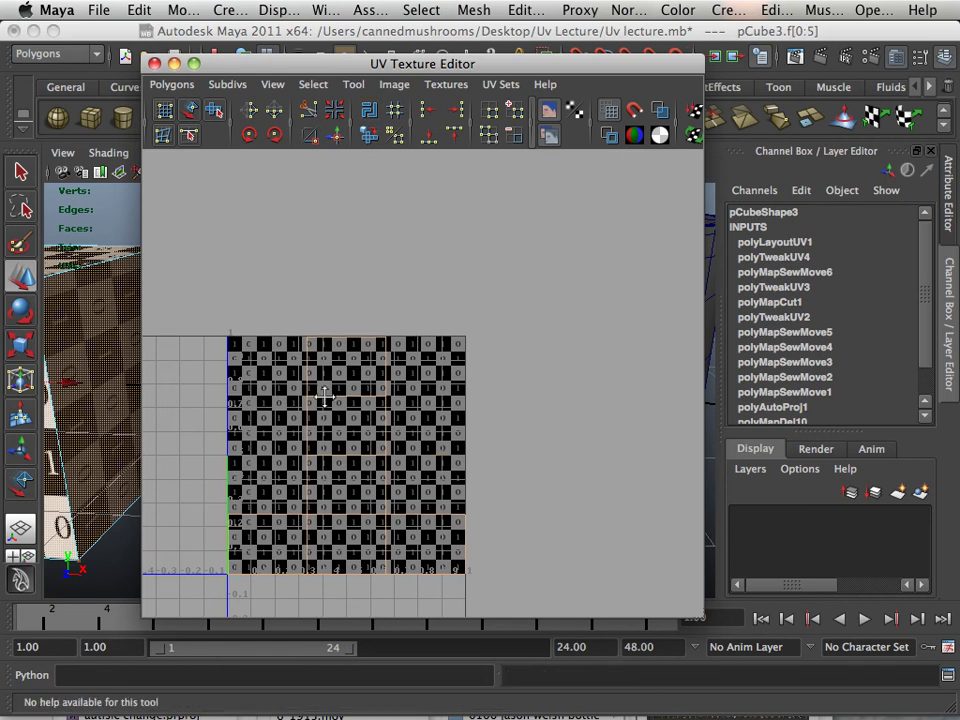
alt+middle_drag(324, 399, 390, 348)
alt+right_drag(390, 342, 539, 459)
alt+middle_drag(514, 437, 511, 400)
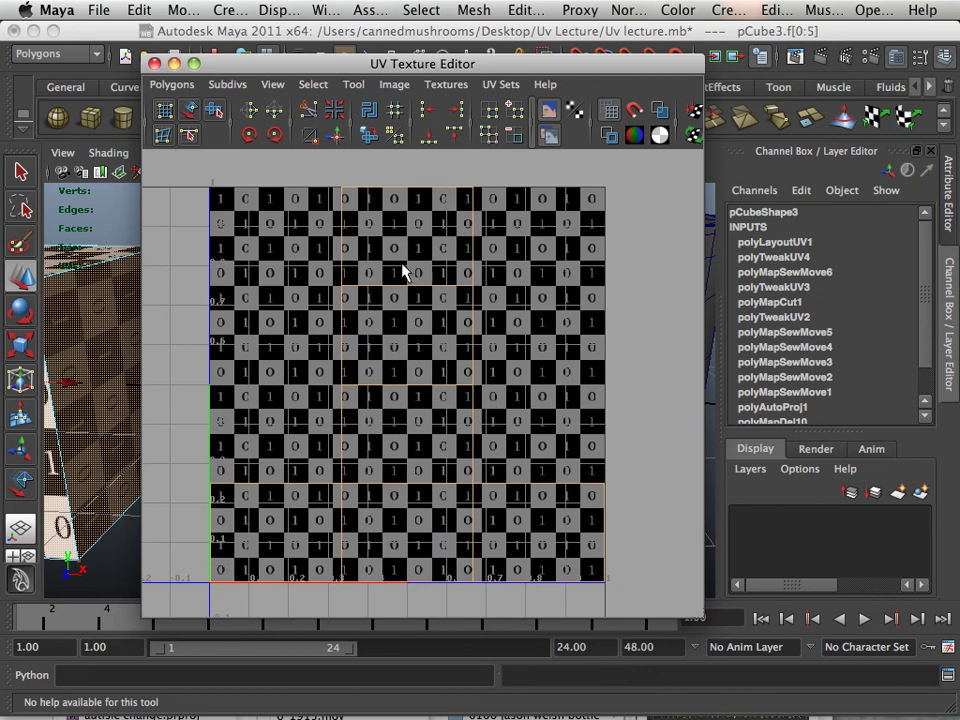
alt+right_drag(386, 253, 429, 439)
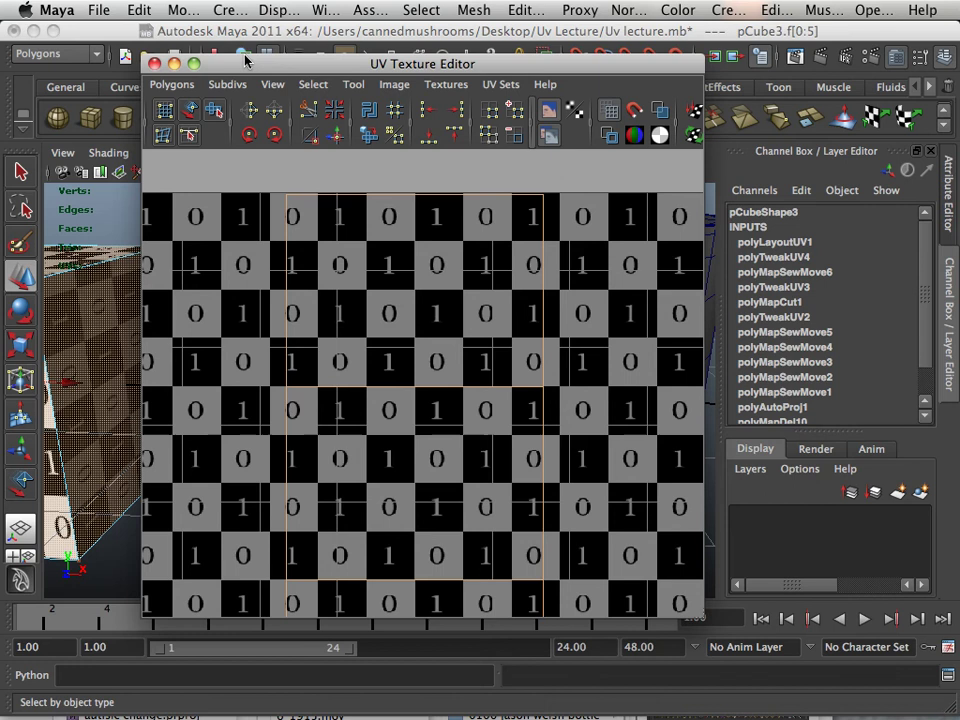
Move the UV Texture Editor aside, examine the checker texture on the cube in the viewport, and undo the layout.
drag(246, 62, 480, 139)
alt+drag(120, 370, 184, 364)
alt+right_drag(184, 364, 166, 340)
alt+middle_drag(166, 340, 205, 325)
alt+right_drag(205, 325, 140, 325)
alt+drag(122, 325, 118, 304)
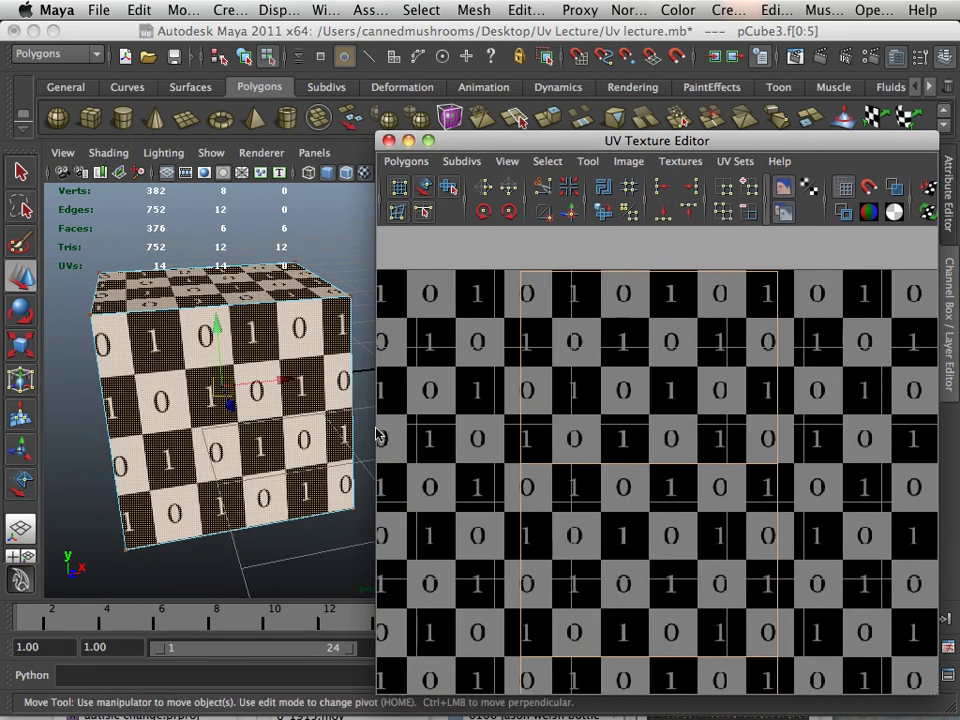
alt+right_drag(452, 381, 405, 450)
alt+middle_drag(586, 499, 527, 433)
alt+right_drag(556, 445, 476, 422)
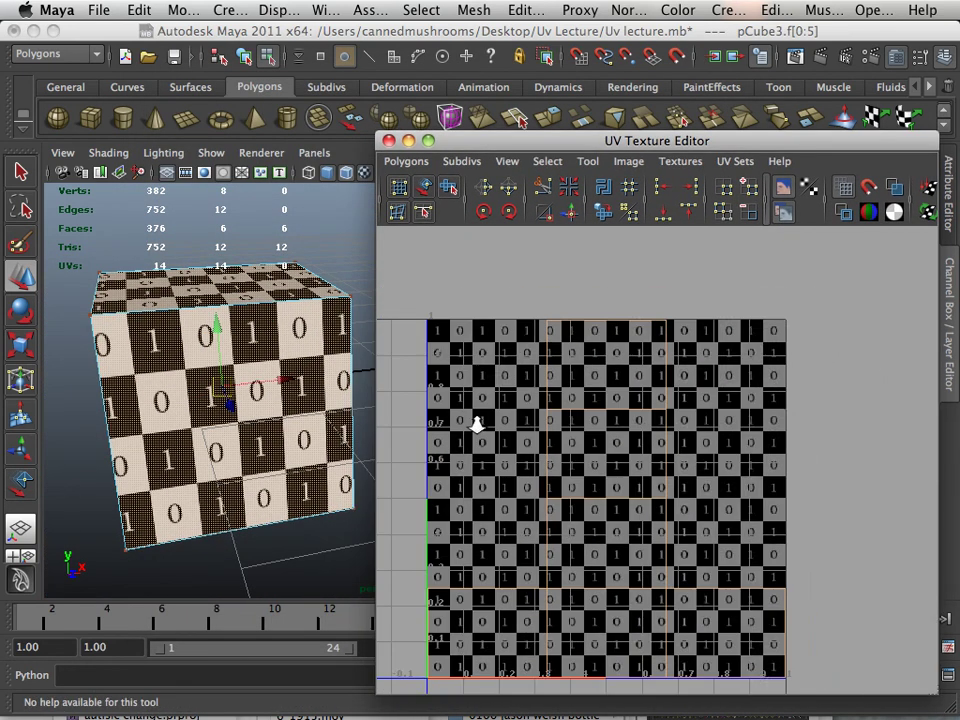
key(z)
alt+middle_drag(595, 465, 540, 539)
Set the Layout UVs scale mode to None and close the options, try the quick layout again, and undo it.
click(406, 161)
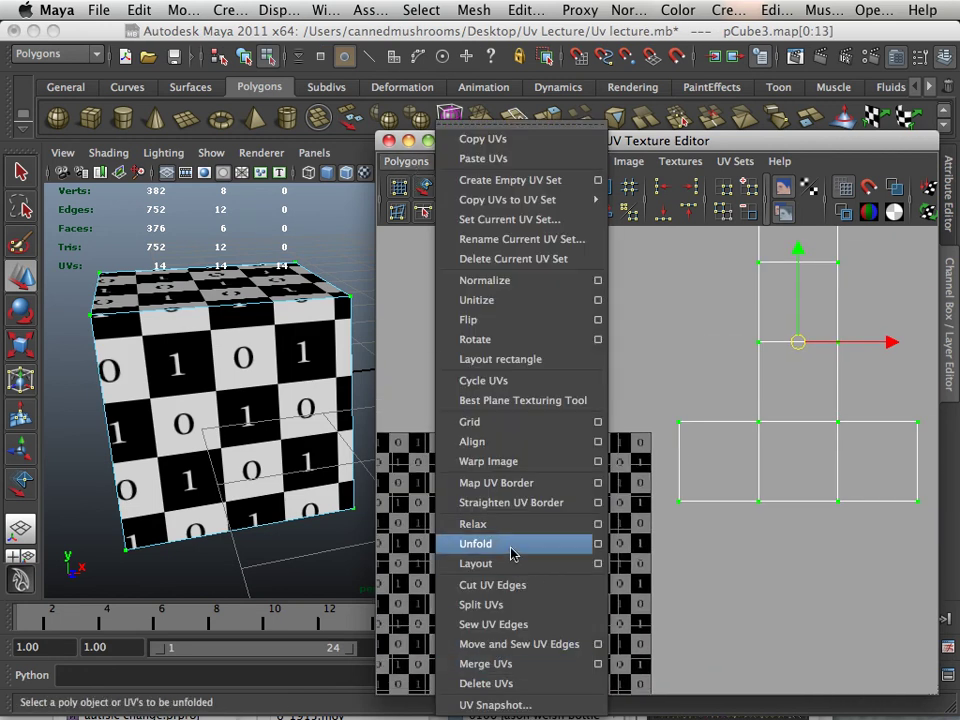
click(596, 564)
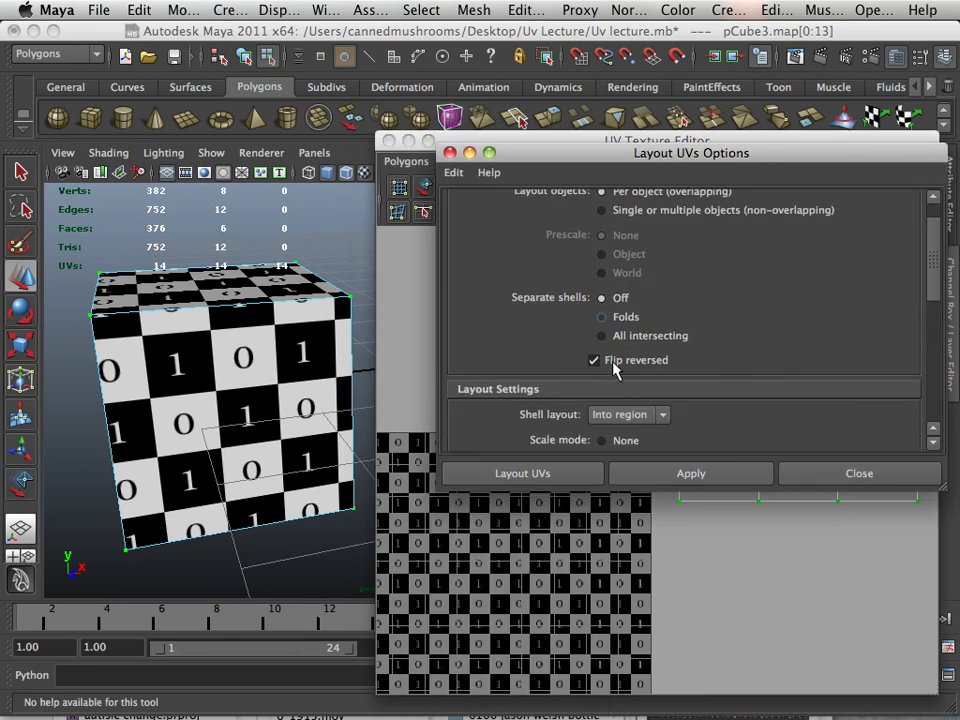
scroll(613, 368, down, 3)
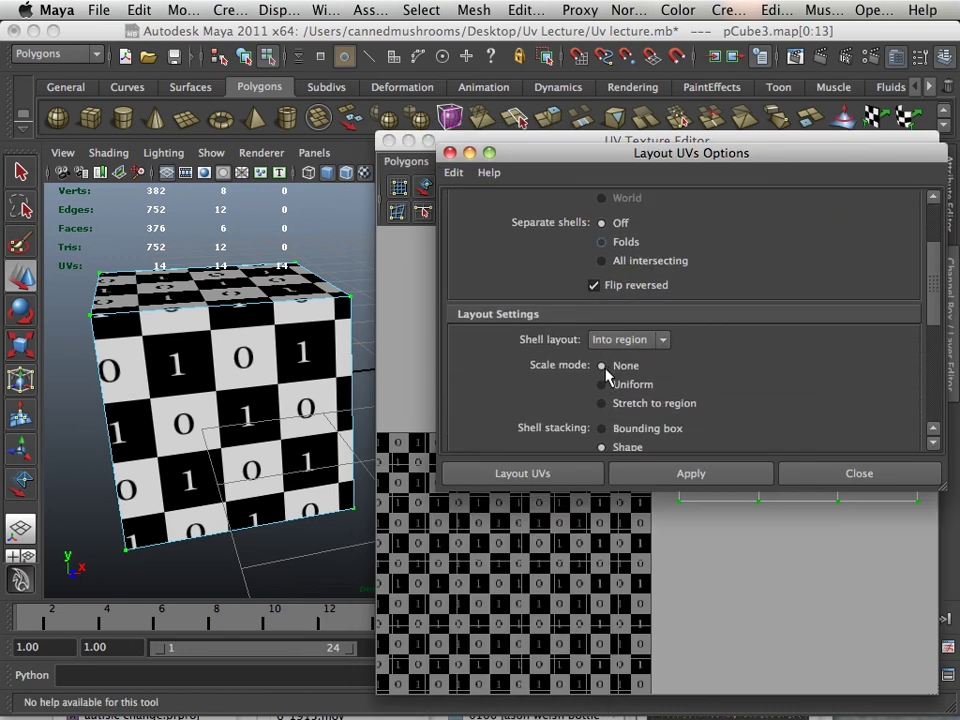
scroll(607, 373, down, 4)
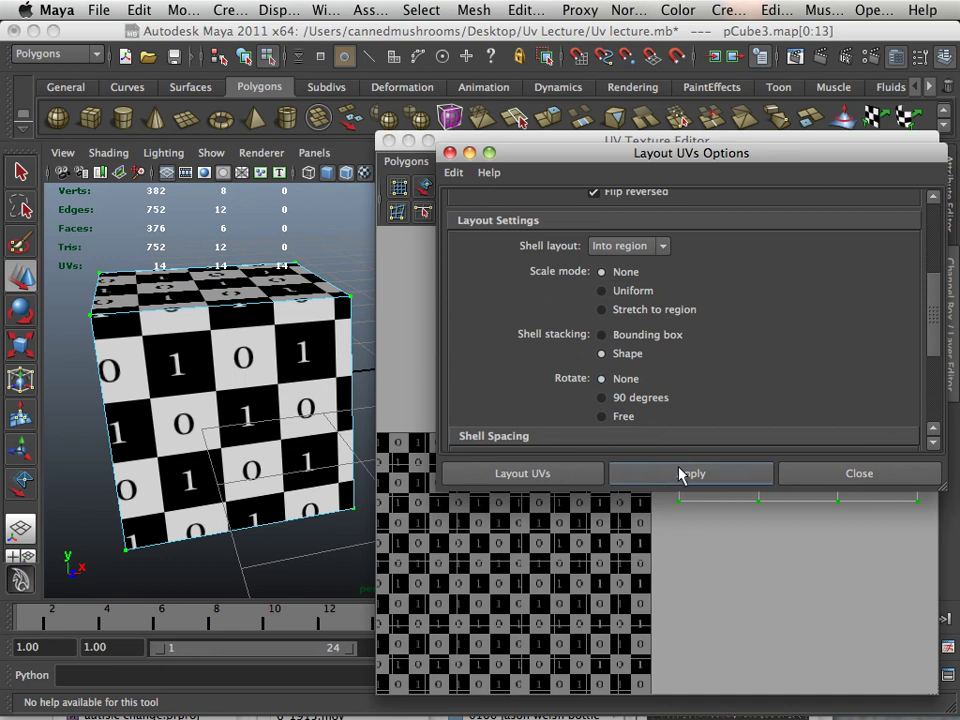
click(797, 480)
click(609, 187)
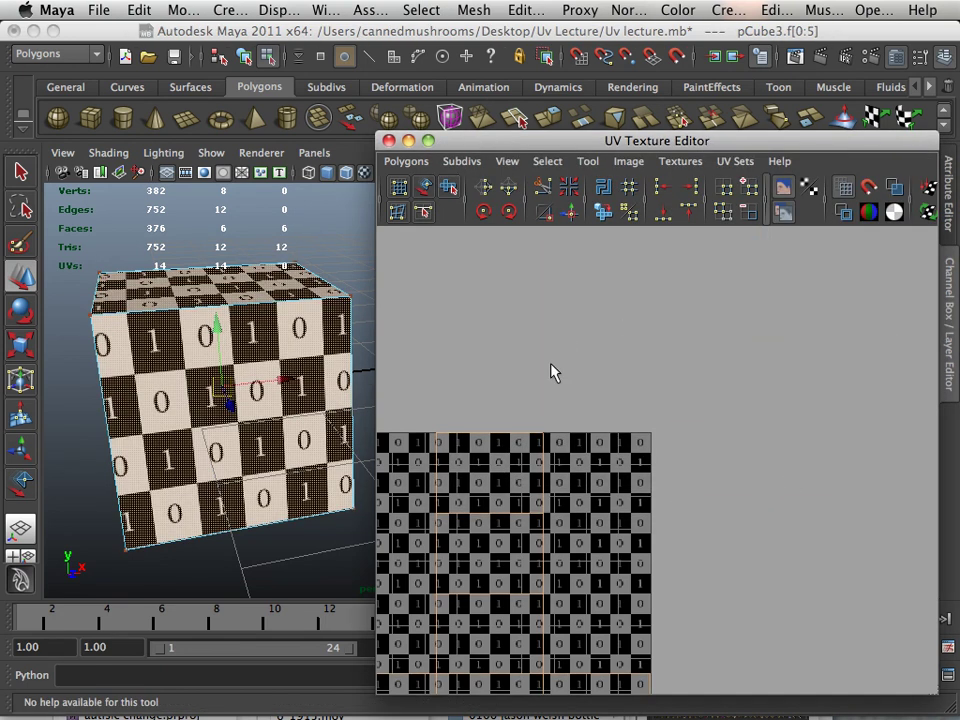
key(ctrl+z)
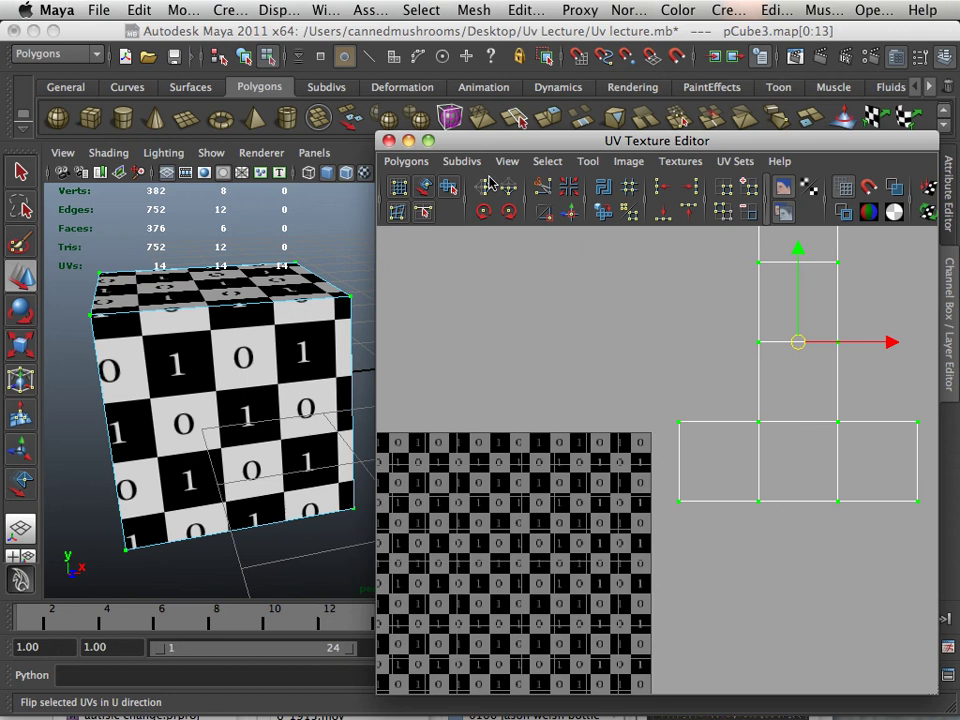
Reopen the Layout UVs options, select all UVs of the cross and apply the layout with scale mode None.
click(406, 161)
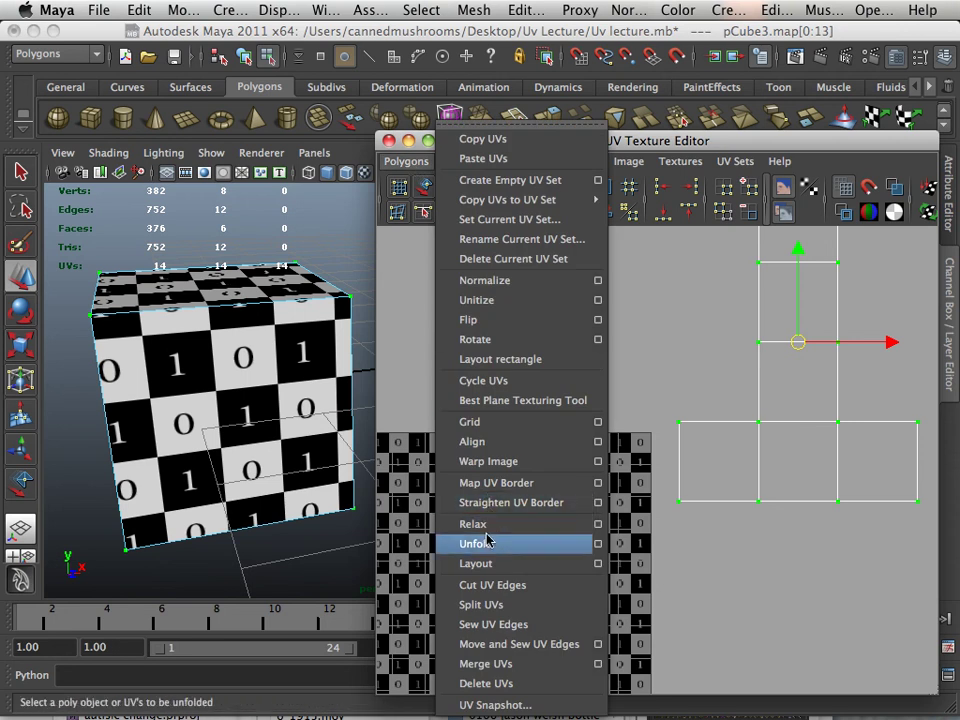
click(598, 563)
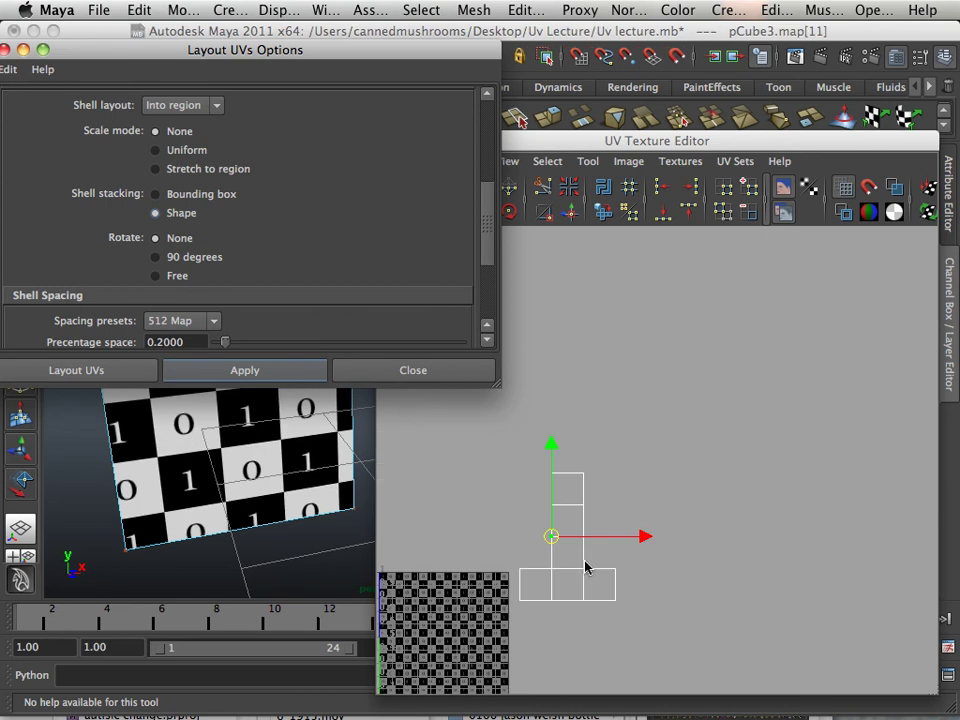
click(661, 455)
drag(661, 455, 470, 628)
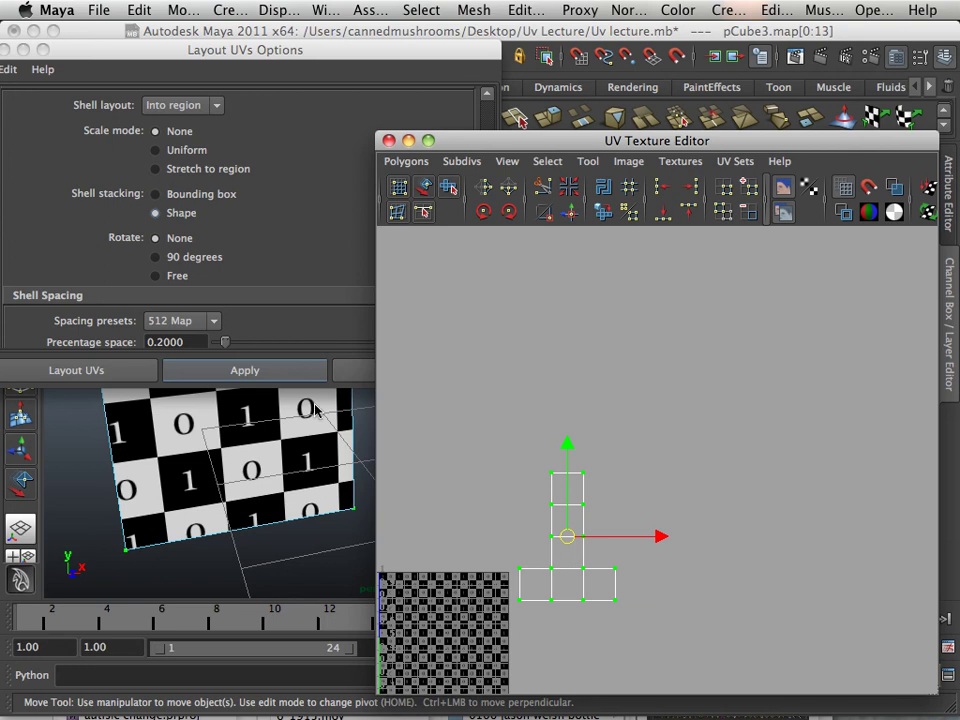
click(244, 370)
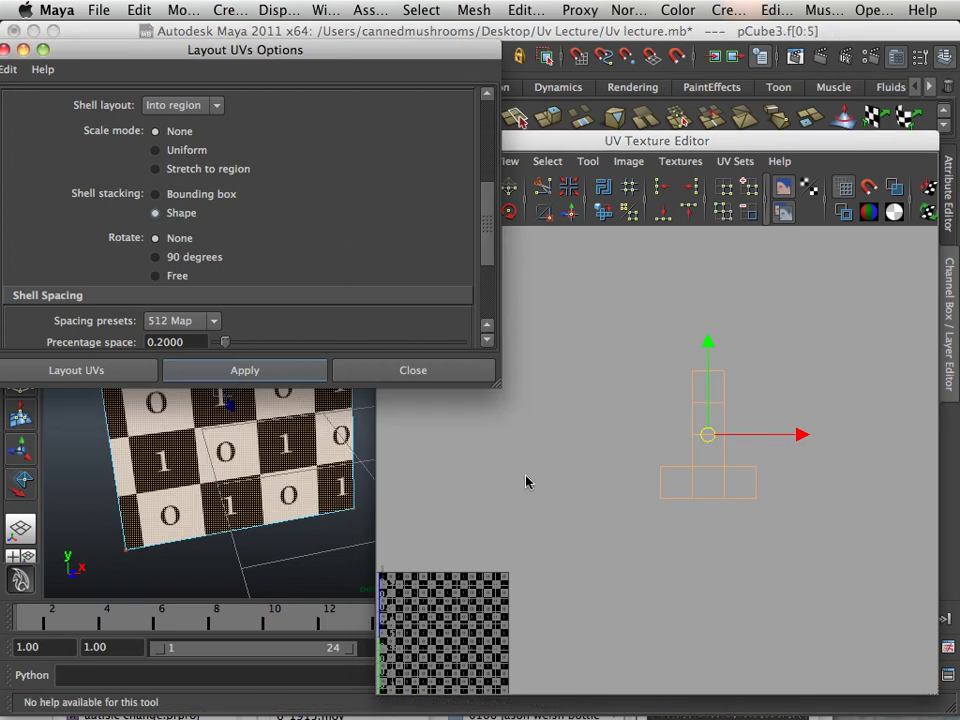
alt+middle_drag(542, 476, 644, 456)
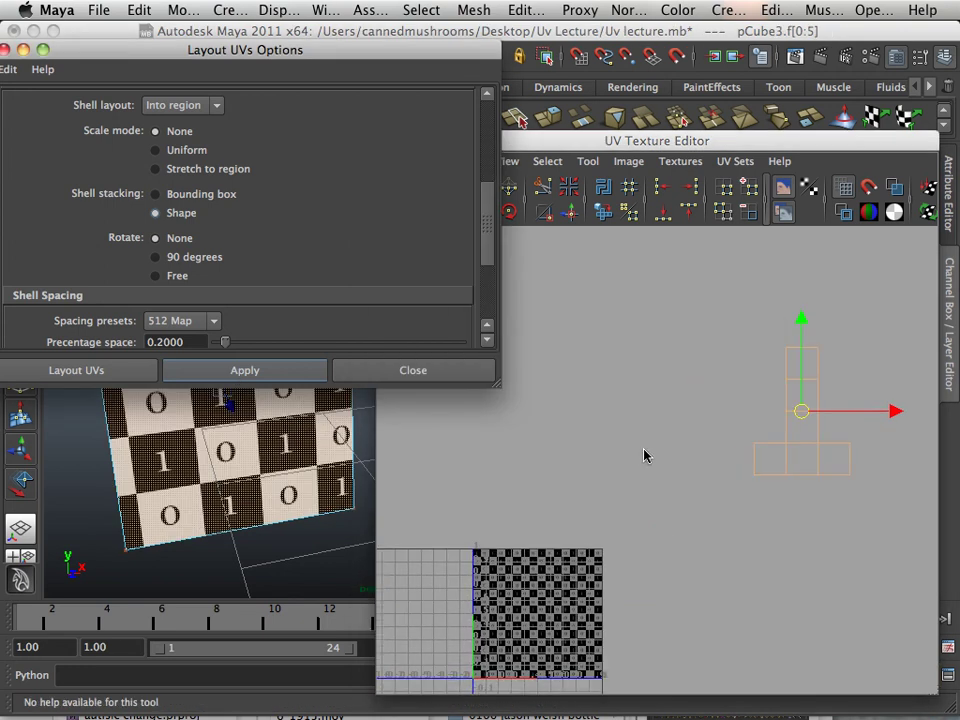
Lay out the cross shell with shell stacking set to Bounding box, and reapply the layout after moving the shell away from the texture square.
click(807, 418)
drag(807, 418, 541, 620)
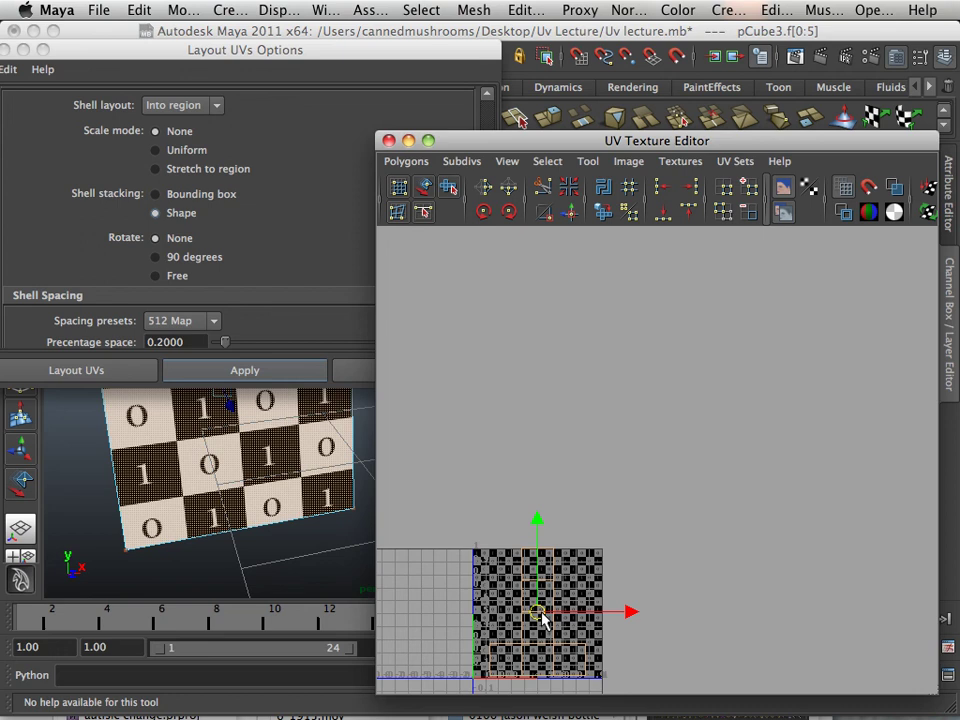
click(155, 194)
click(213, 371)
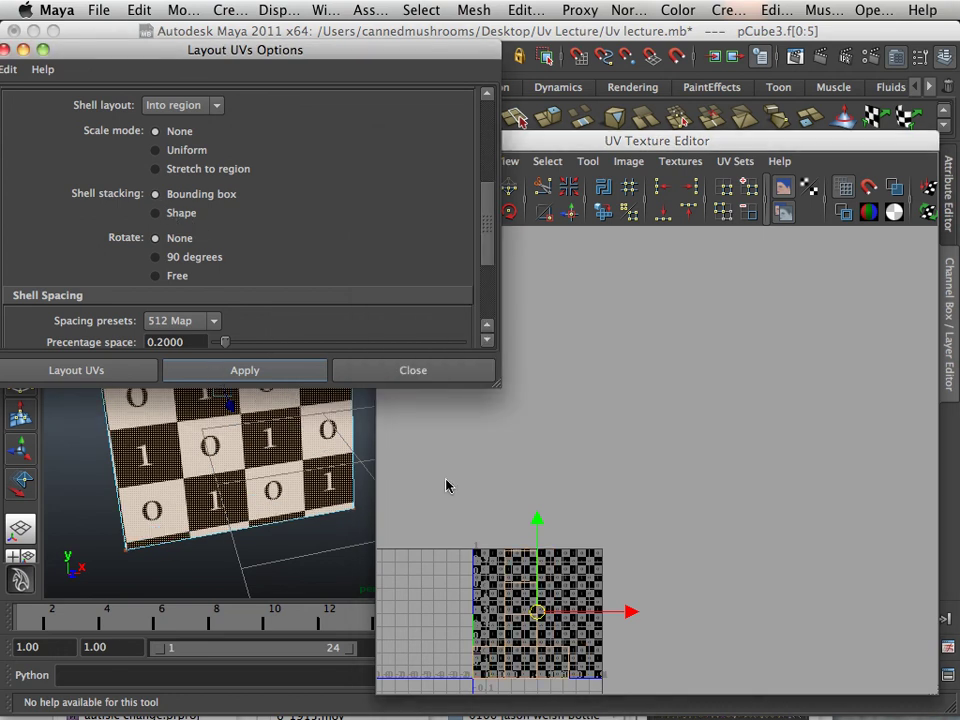
drag(542, 612, 785, 307)
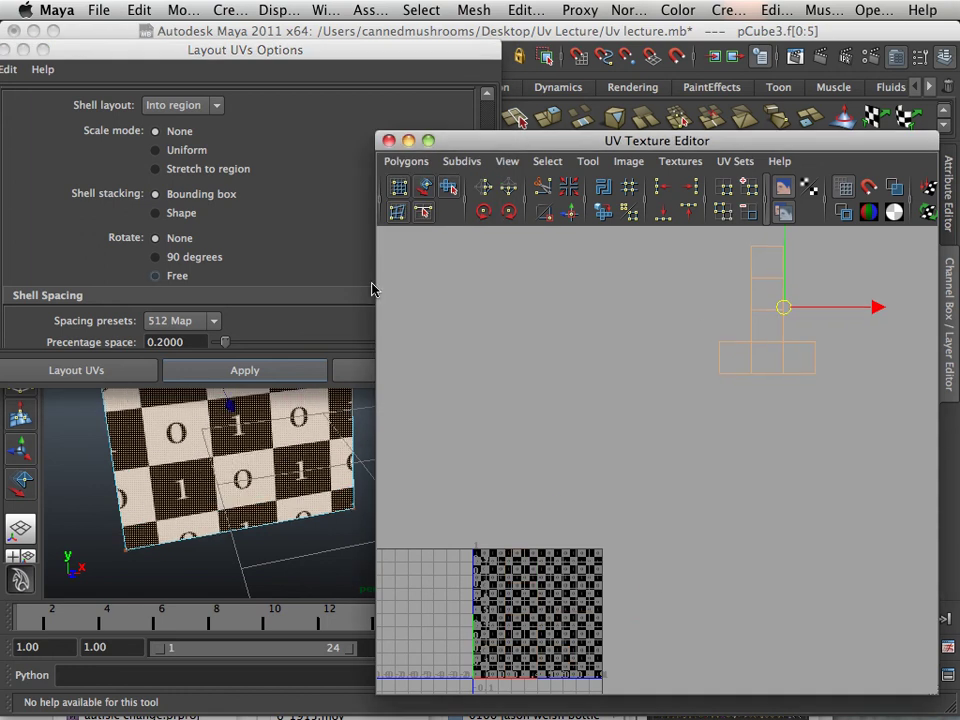
click(220, 375)
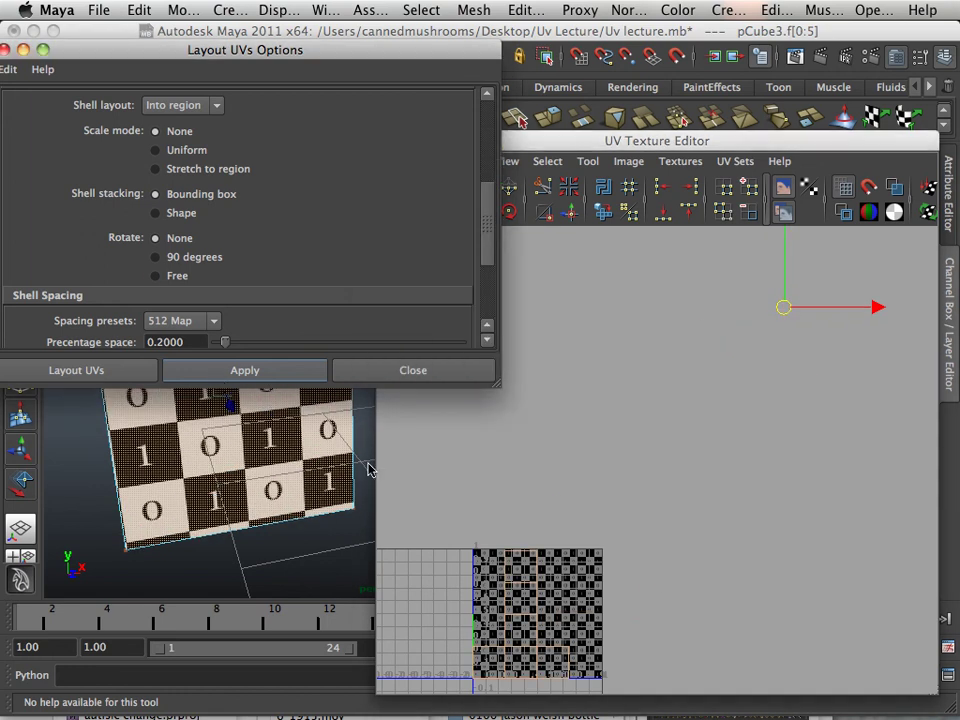
Examine the cross shell's outer edges and their spacing from the texture border up close in the UV Texture Editor.
scroll(499, 573, up, 5)
alt+middle_drag(469, 570, 749, 355)
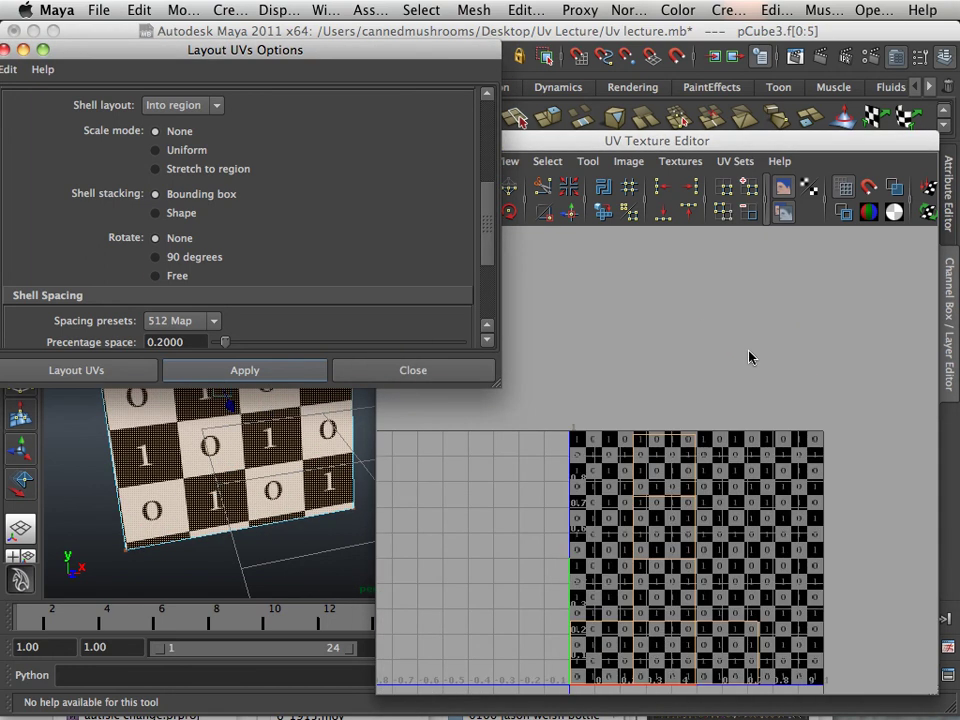
scroll(705, 530, up, 3)
alt+middle_drag(705, 530, 686, 338)
scroll(684, 340, up, 4)
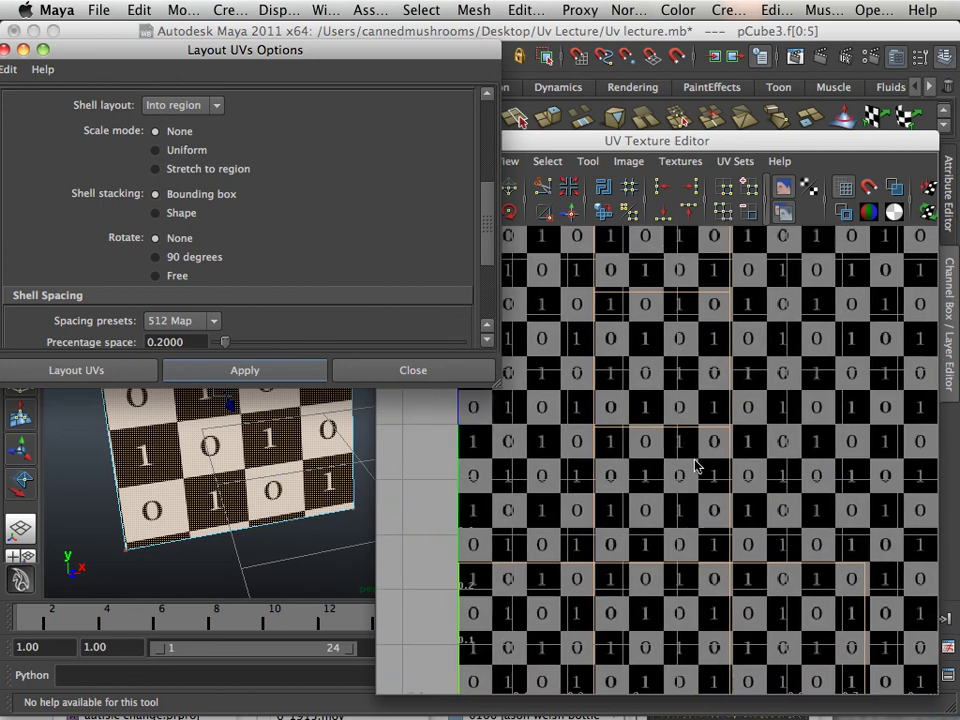
scroll(677, 381, up, 4)
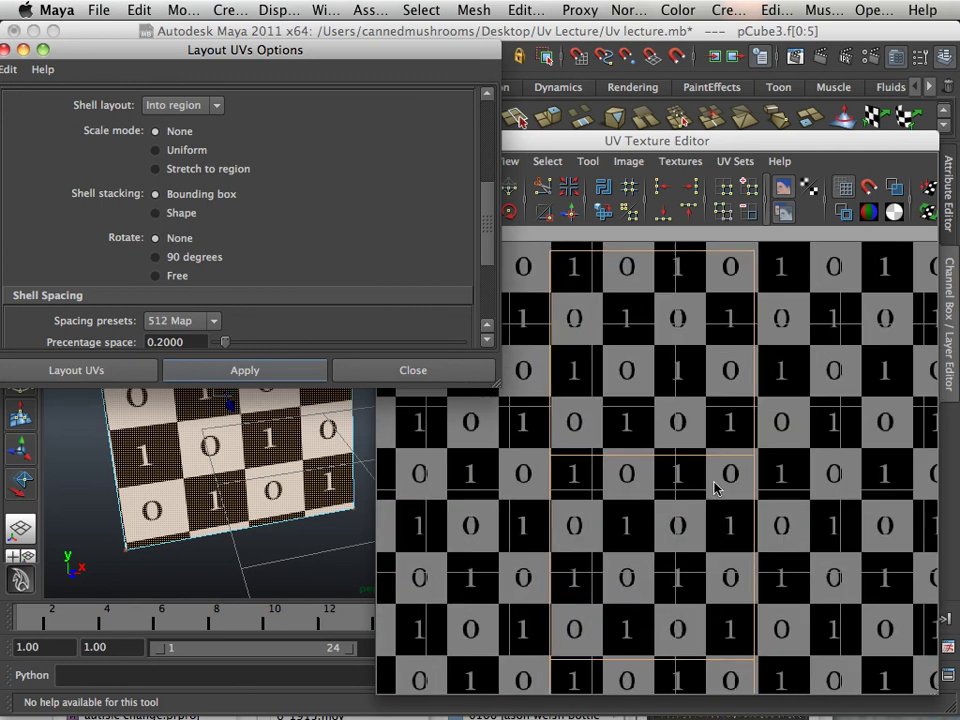
alt+middle_drag(709, 321, 697, 497)
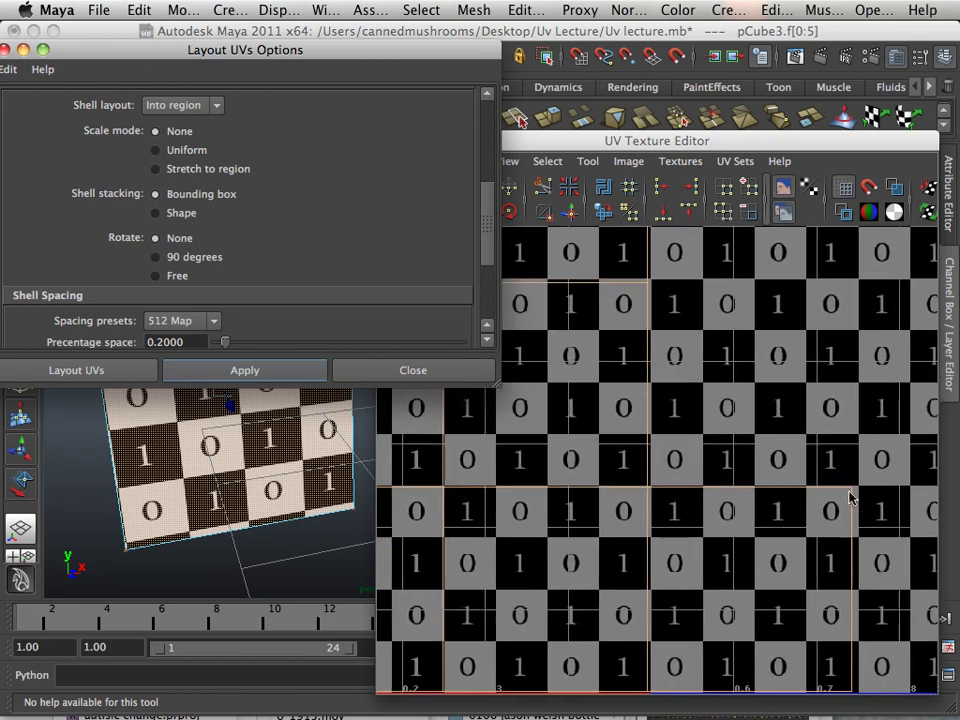
alt+middle_drag(857, 587, 657, 518)
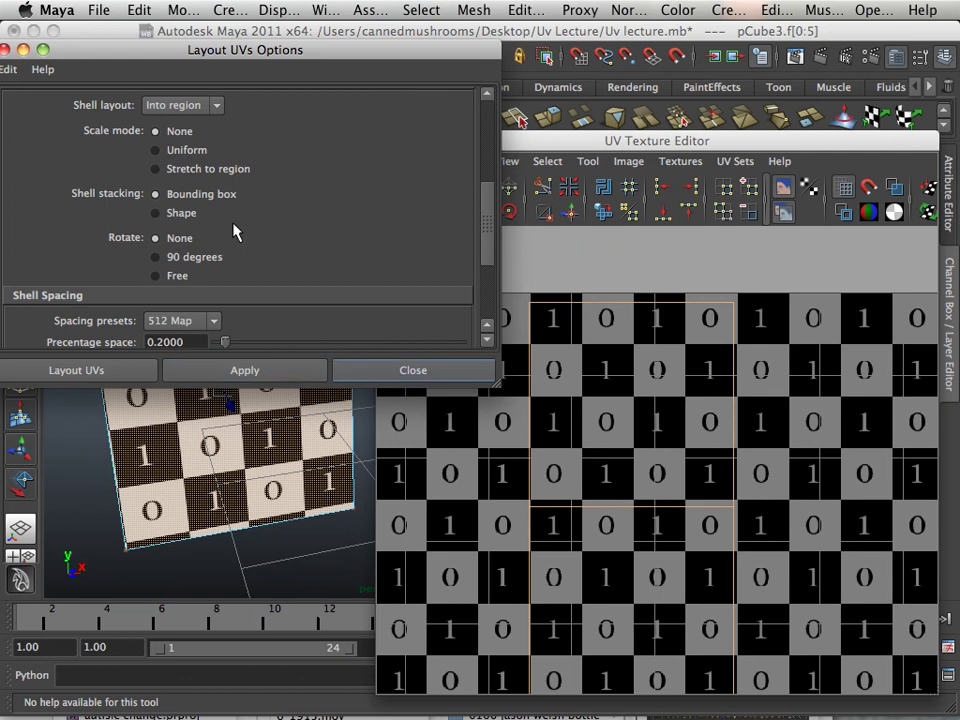
Set the Layout UVs spacing preset to 2048 Map and close the options.
click(210, 322)
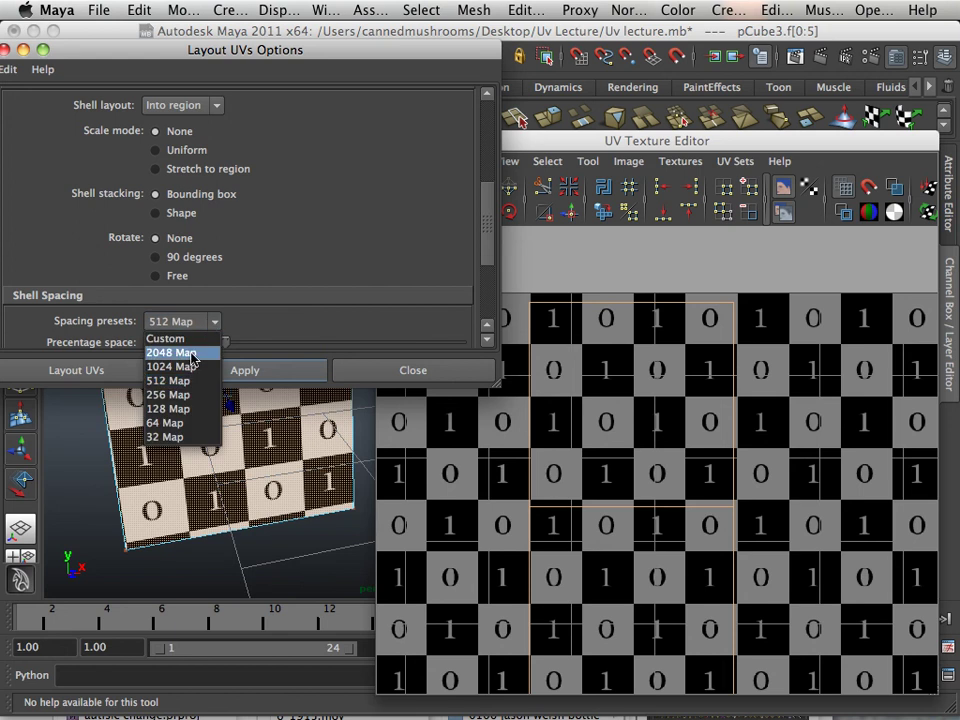
click(193, 355)
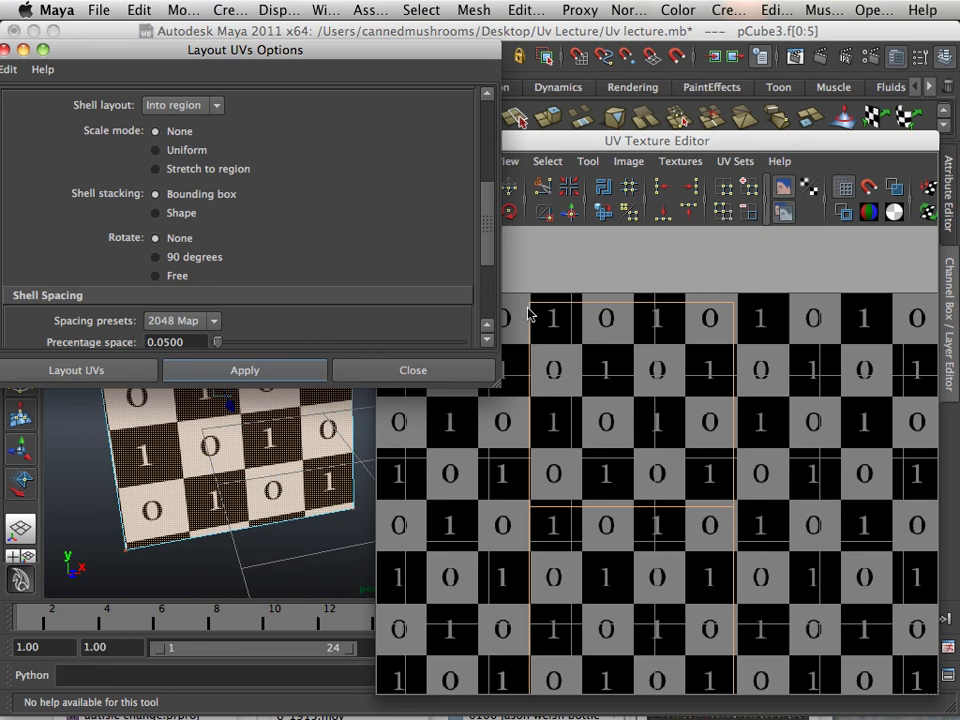
click(454, 369)
Move the UV Texture Editor aside and frame the cylinder next to the cube in the perspective viewport.
scroll(348, 322, down, 5)
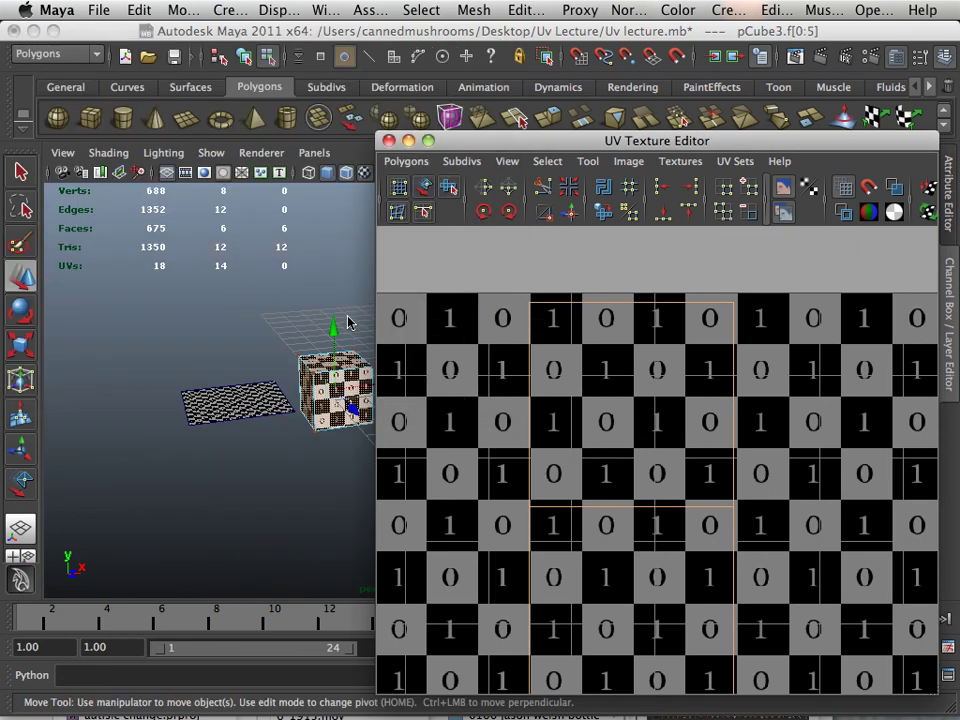
drag(490, 145, 733, 245)
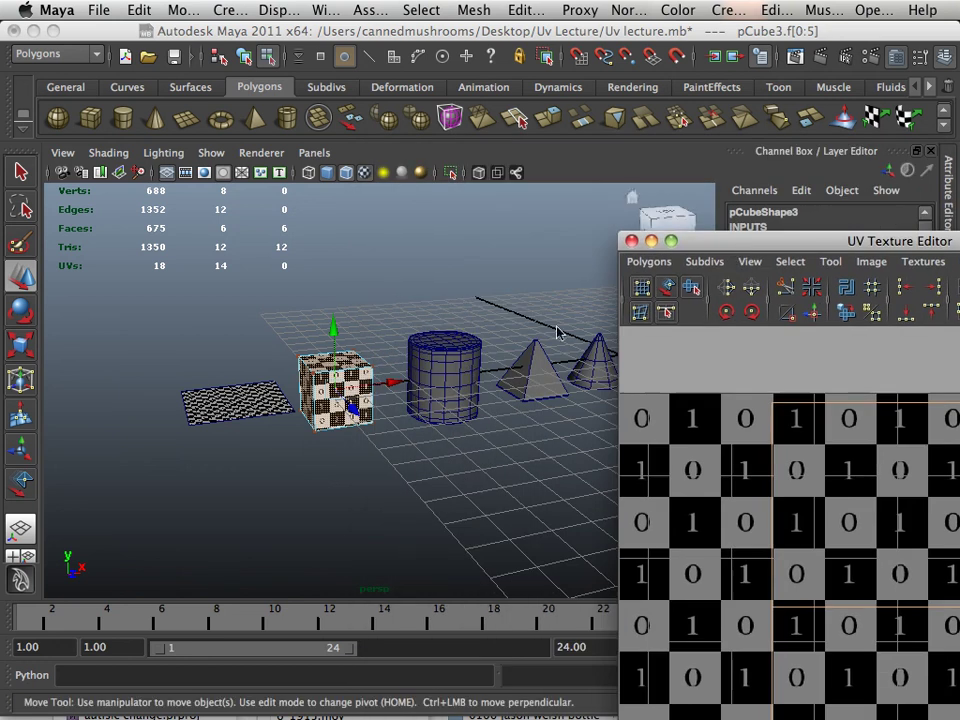
alt+middle_drag(471, 371, 358, 388)
alt+drag(358, 388, 317, 379)
alt+right_drag(317, 379, 352, 414)
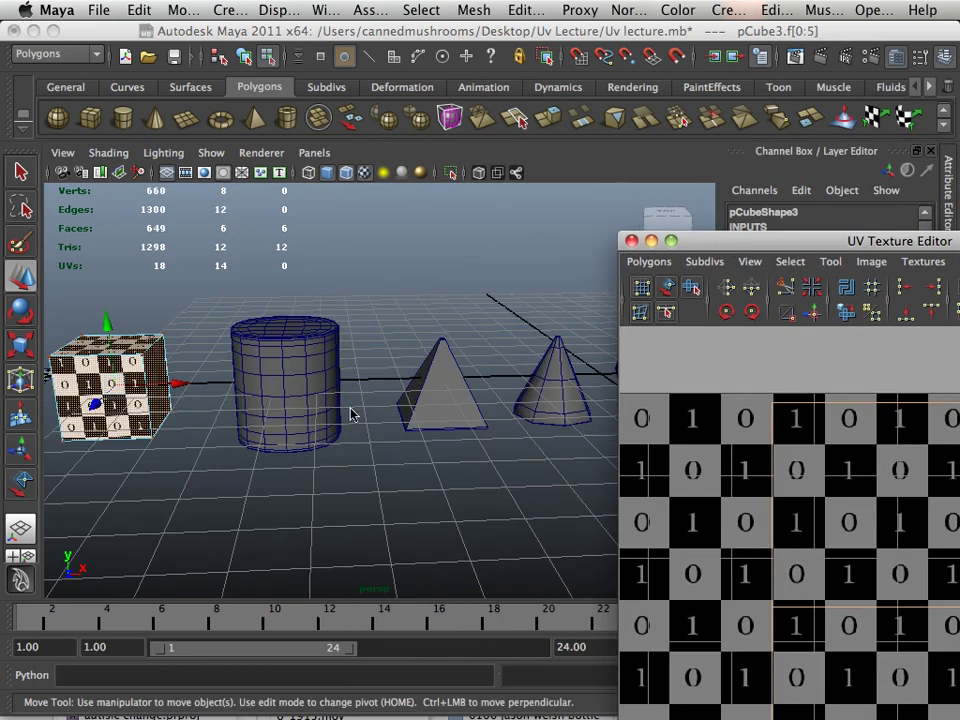
alt+middle_drag(222, 366, 328, 383)
alt+right_drag(328, 383, 456, 435)
alt+drag(456, 435, 455, 448)
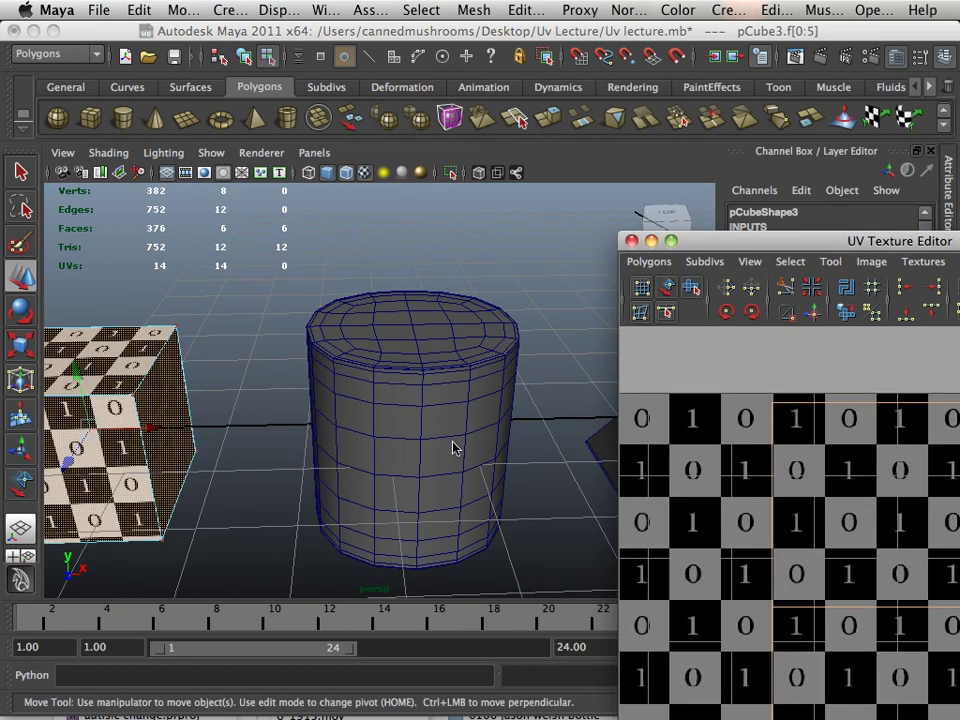